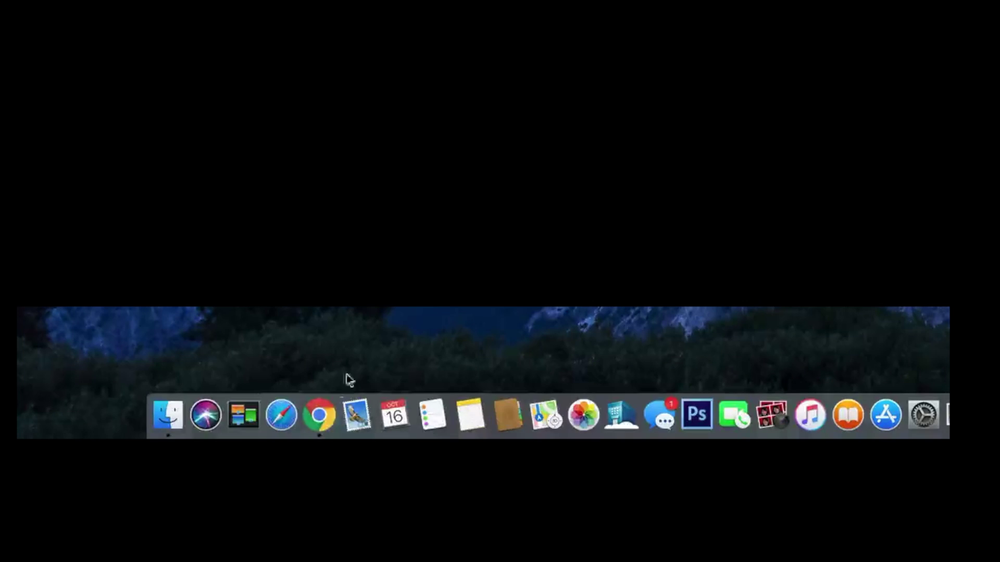
Step: Search Google for omicronlab in Chrome, and open the iAvro for macOS page on the OmicronLab website
left_click(318, 416)
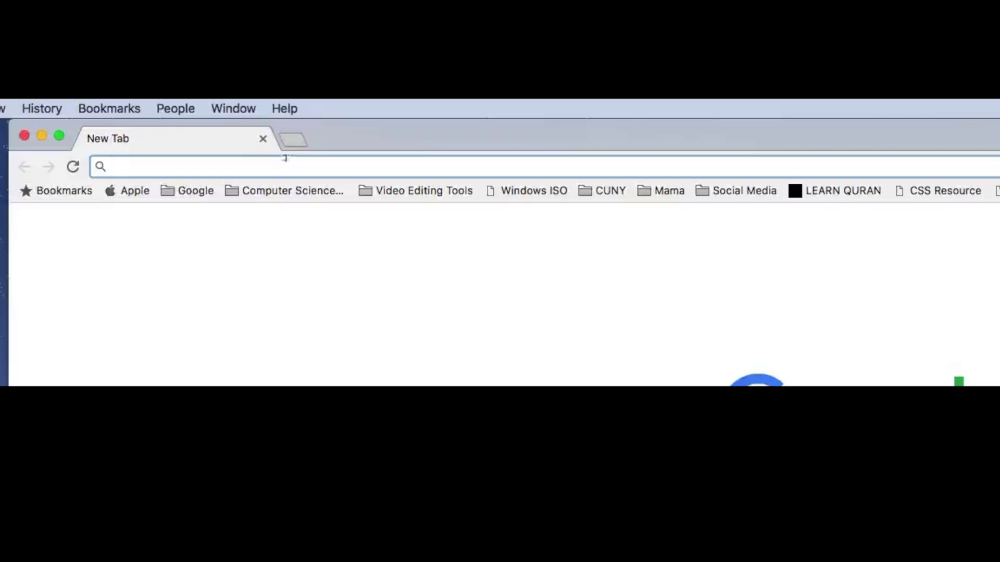
type("omic")
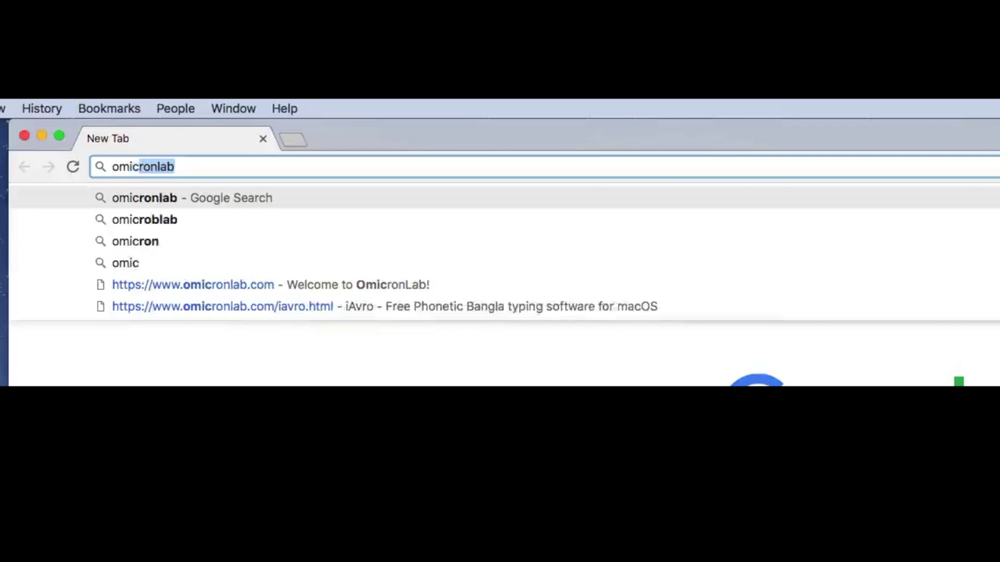
type("ro")
key("Return")
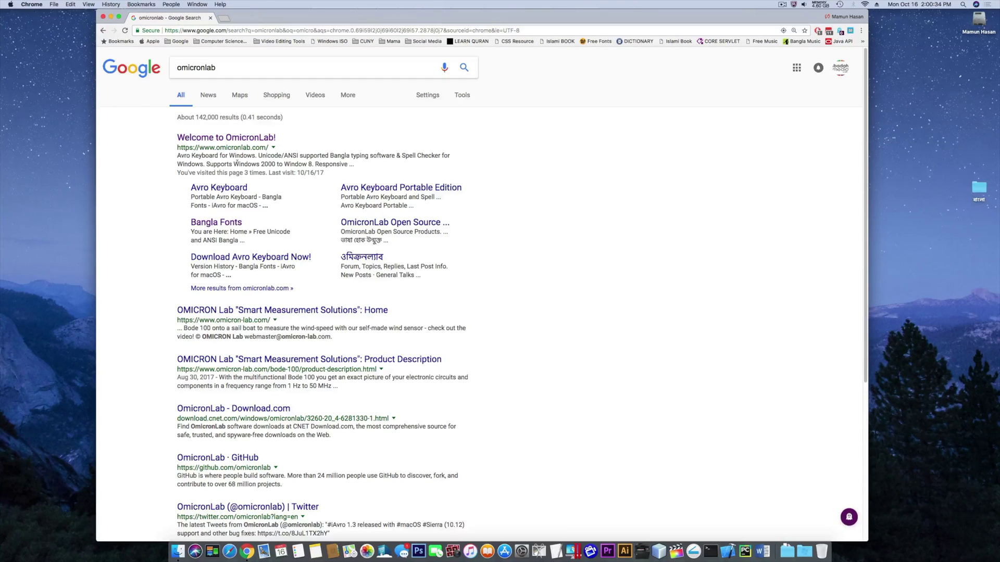
left_click(258, 138)
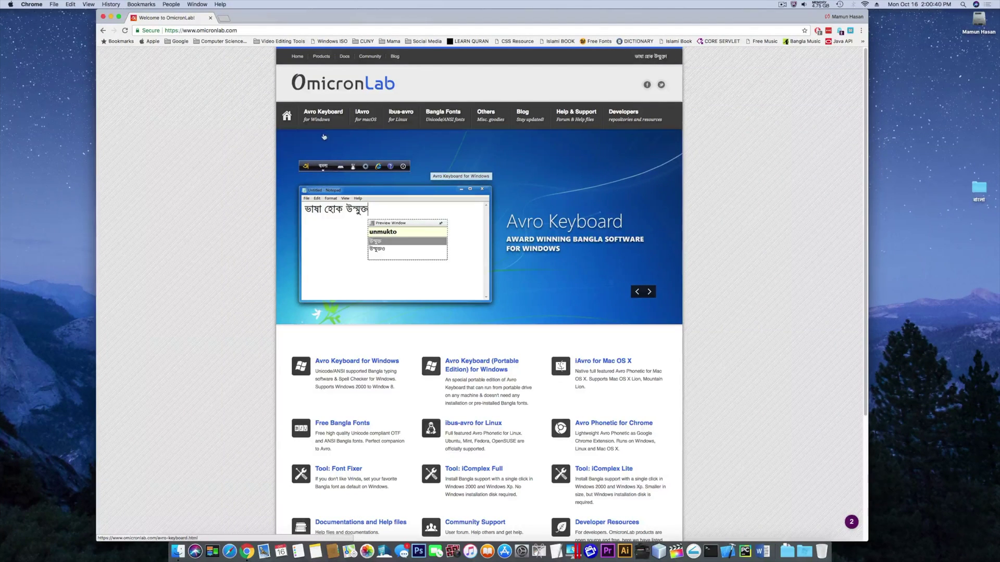
mouse_move(320, 123)
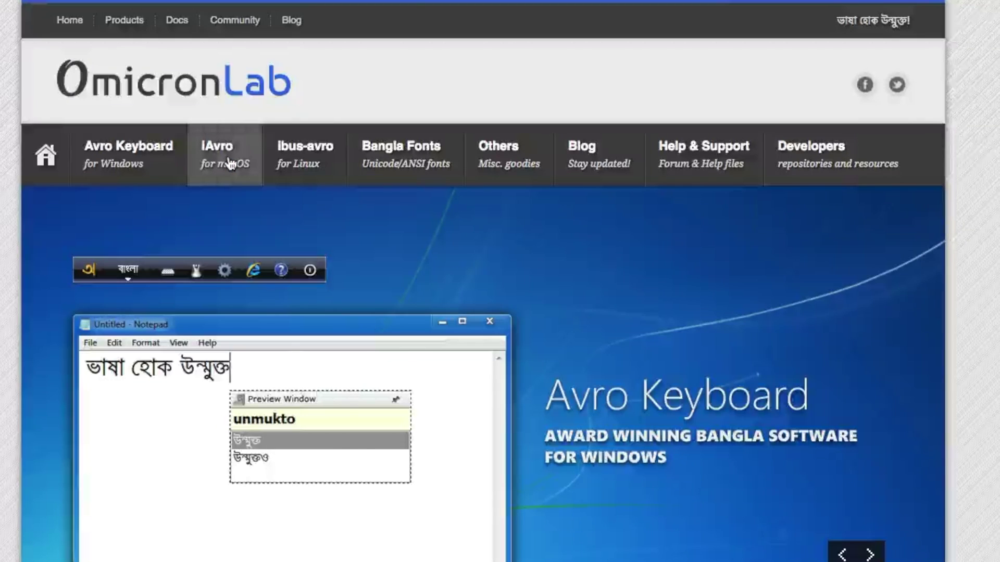
left_click(229, 163)
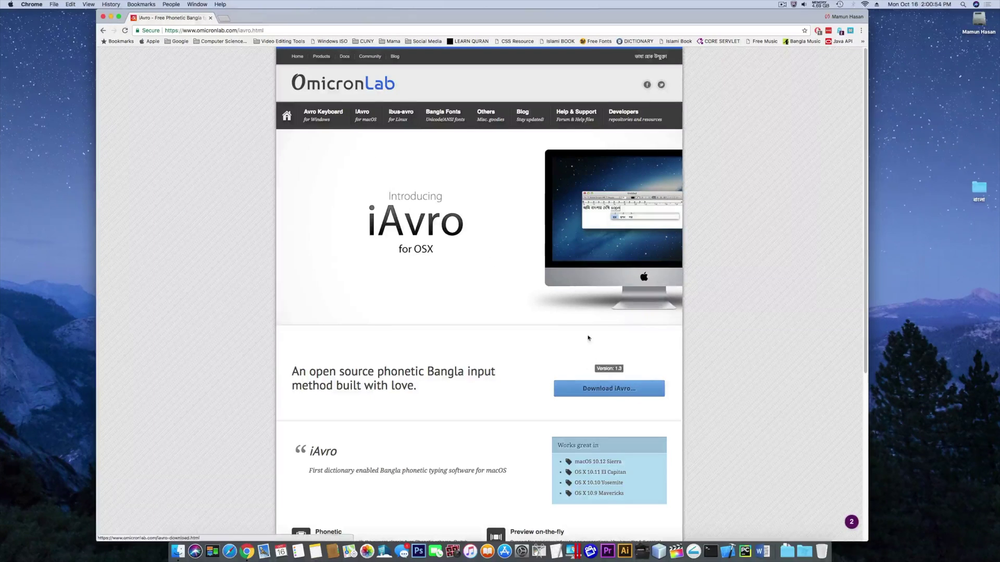
Step: Check the installed macOS version in the system overview and close it
left_click(10, 15)
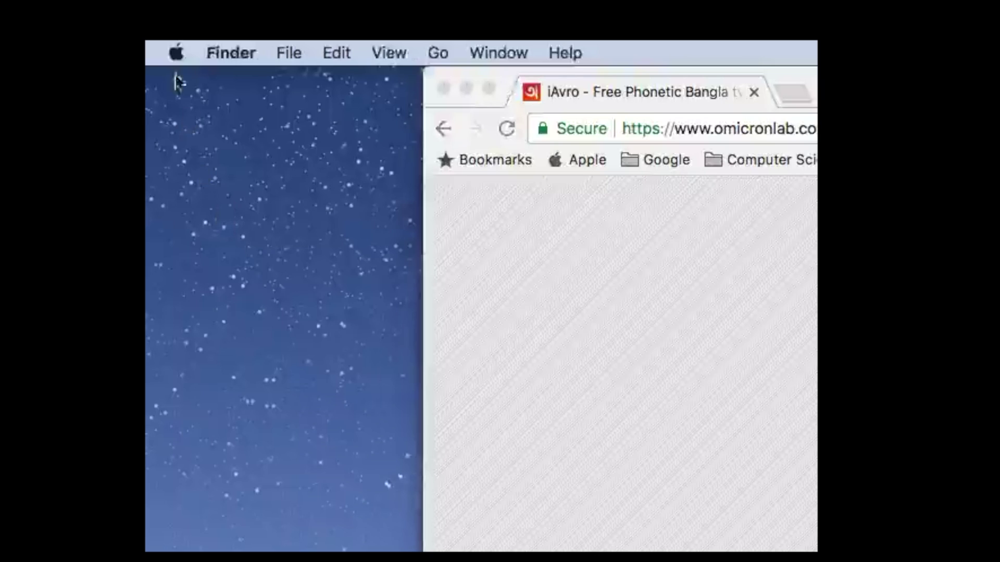
left_click(10, 4)
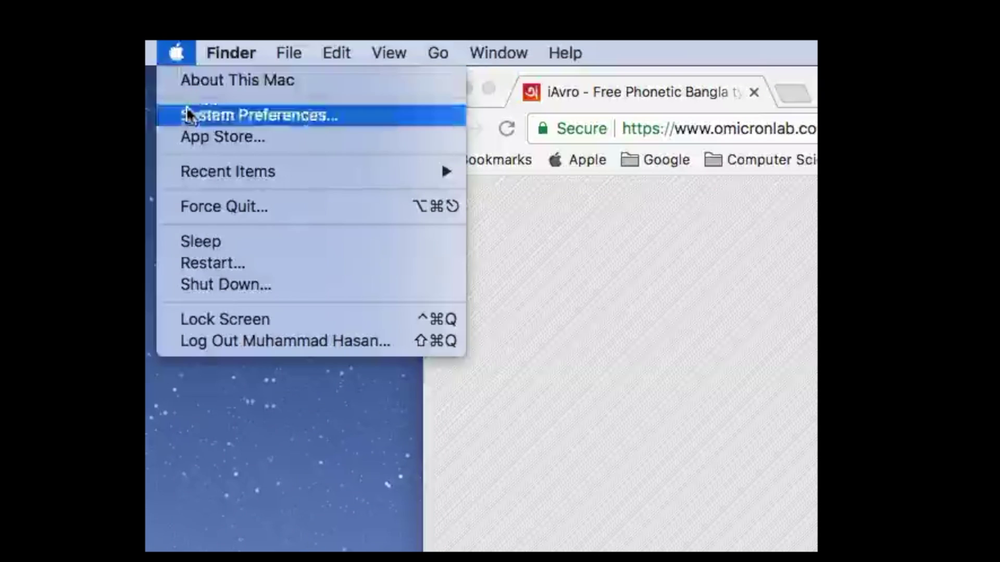
left_click(179, 80)
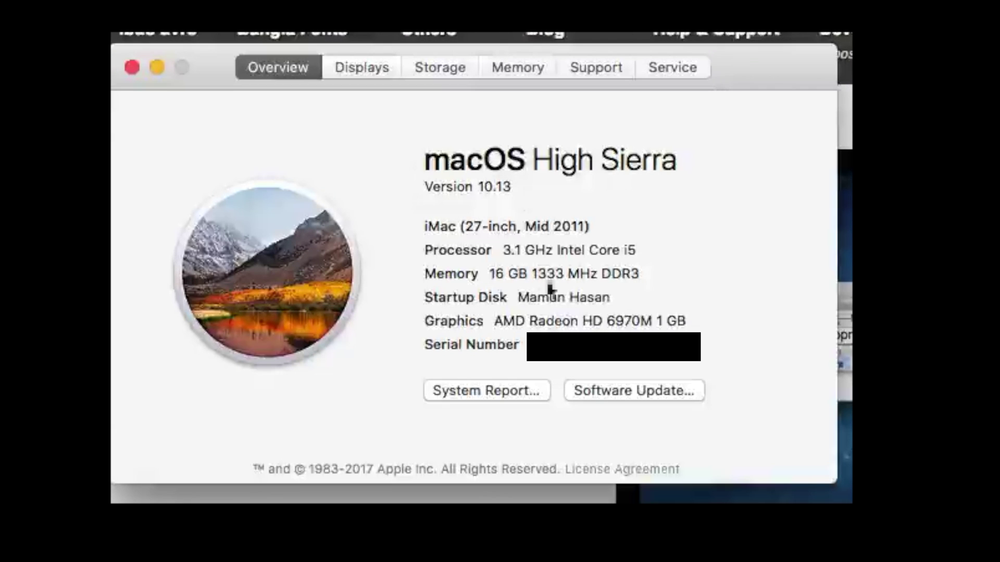
left_click(133, 66)
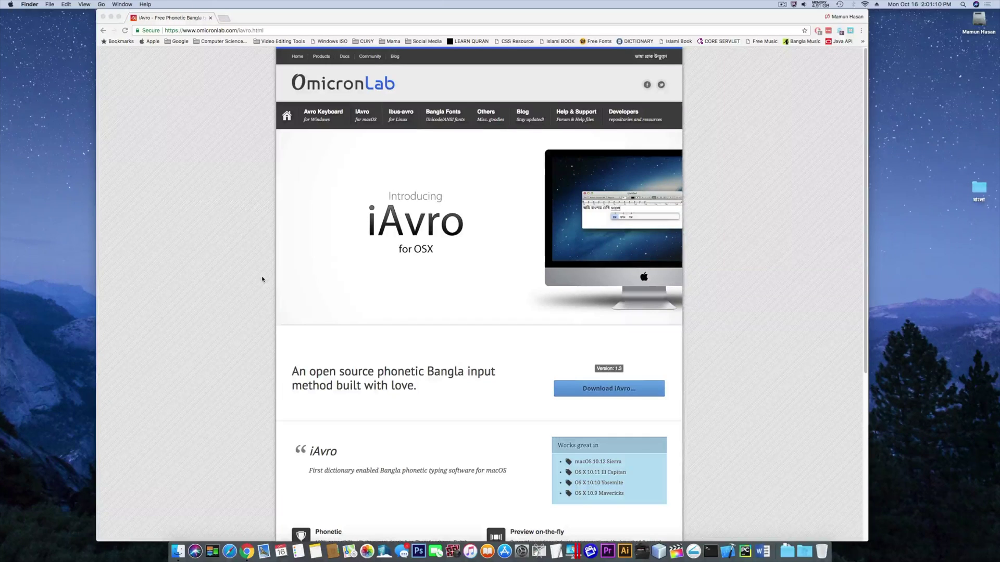
Step: Go to the iAvro download page, review its installation instructions and download iAvro version 1.3
scroll(262, 279, "down", 4)
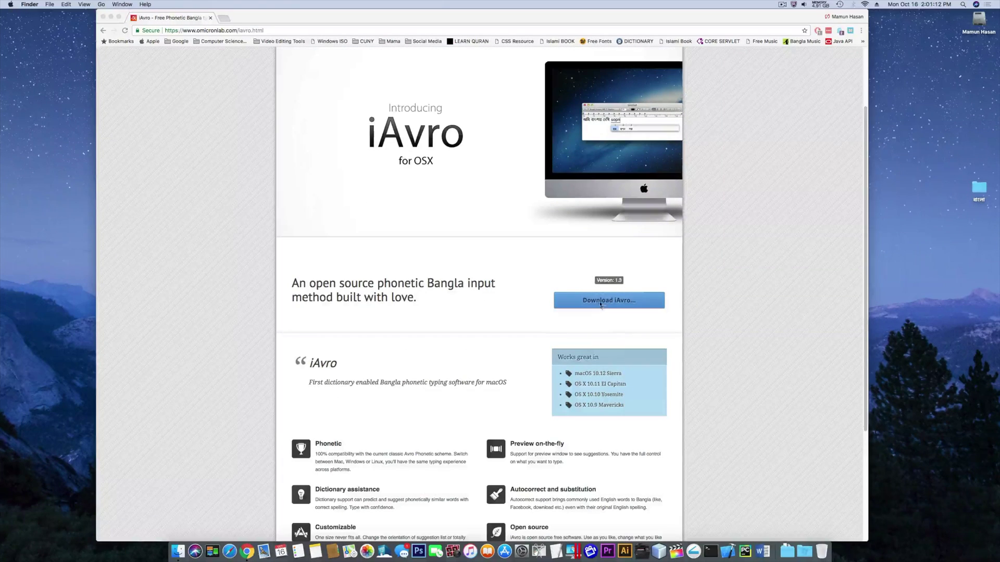
left_click(605, 305)
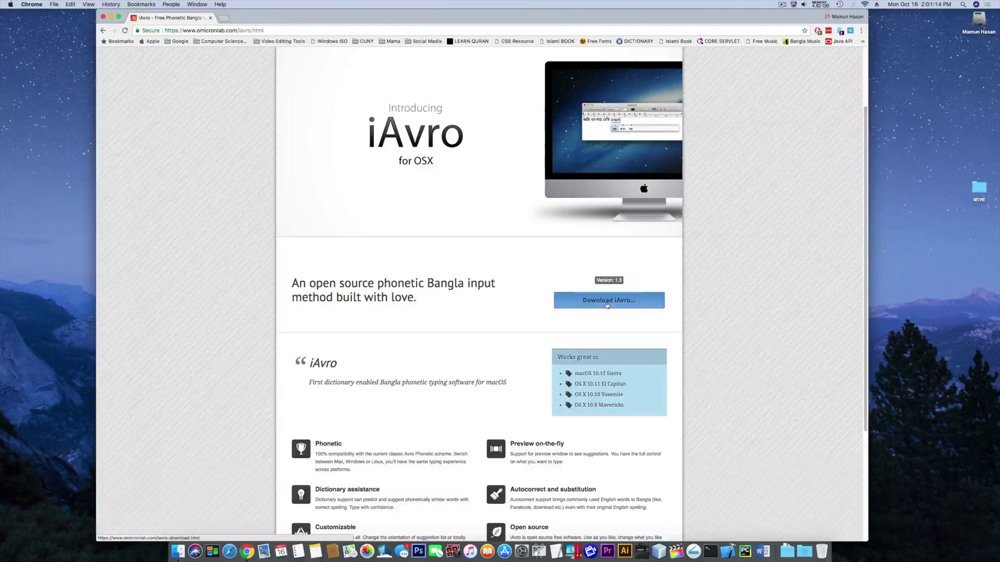
left_click(606, 305)
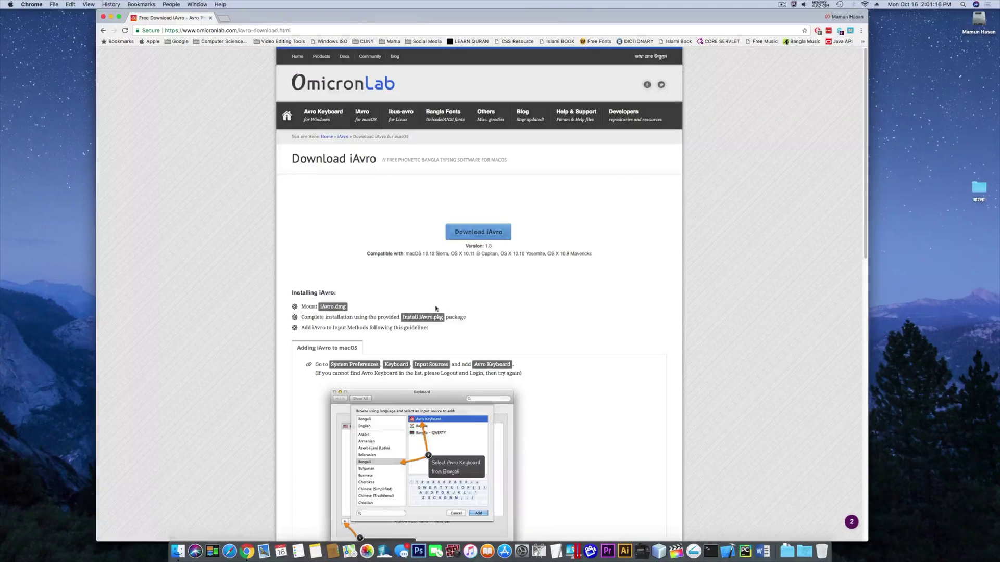
left_click(466, 232)
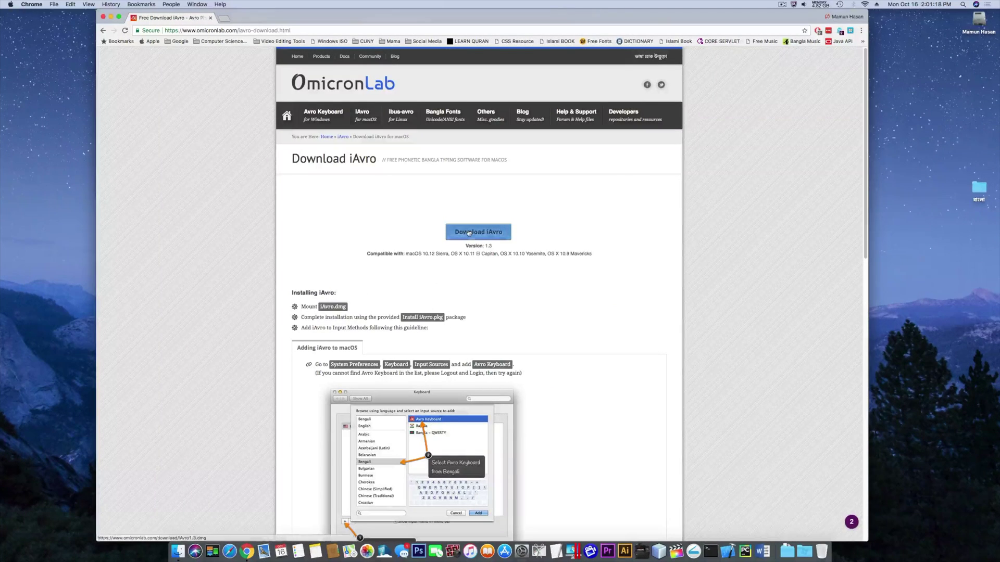
scroll(374, 307, "down", 3)
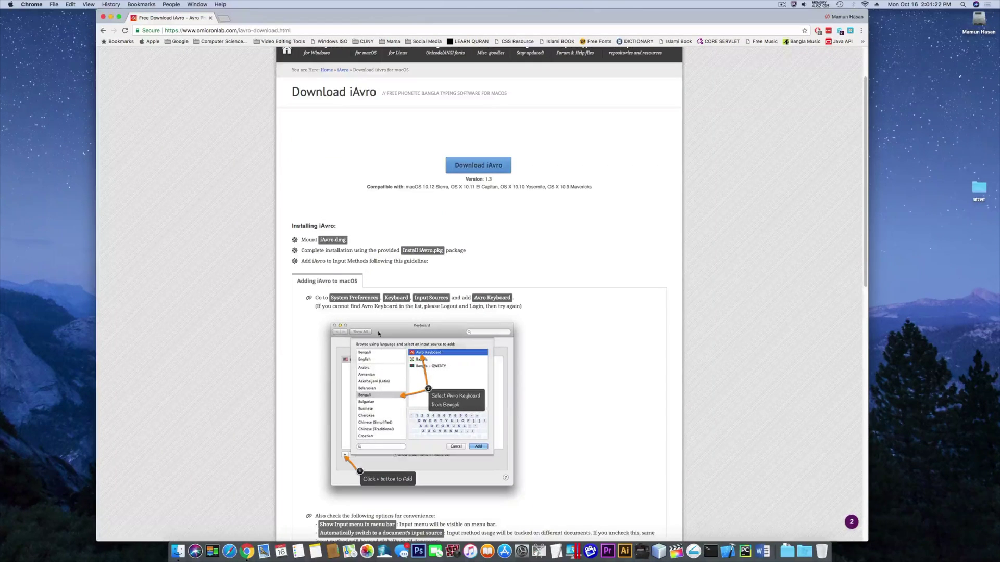
scroll(403, 406, "down", 4)
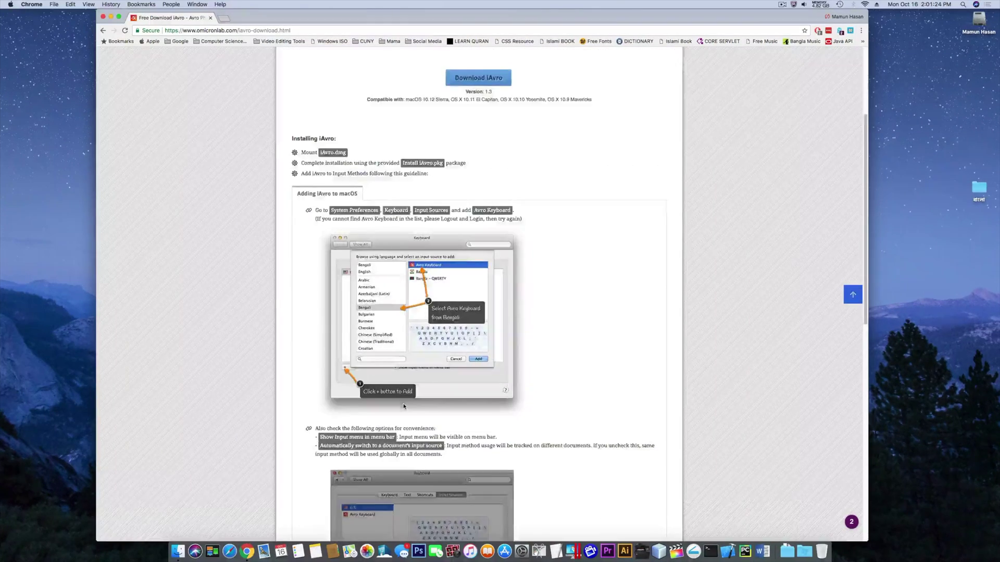
scroll(439, 308, "up", 8)
left_click(467, 234)
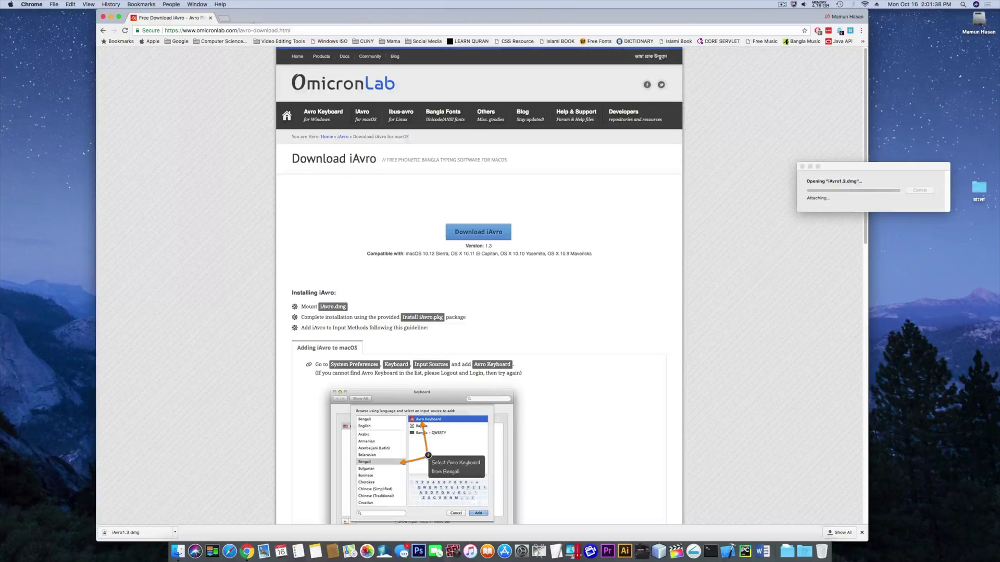
Step: Minimize the browser window and launch the Install iAvro 1.3.pkg package from the iAvro1.3 disk image
left_click_drag(256, 16, 170, 96)
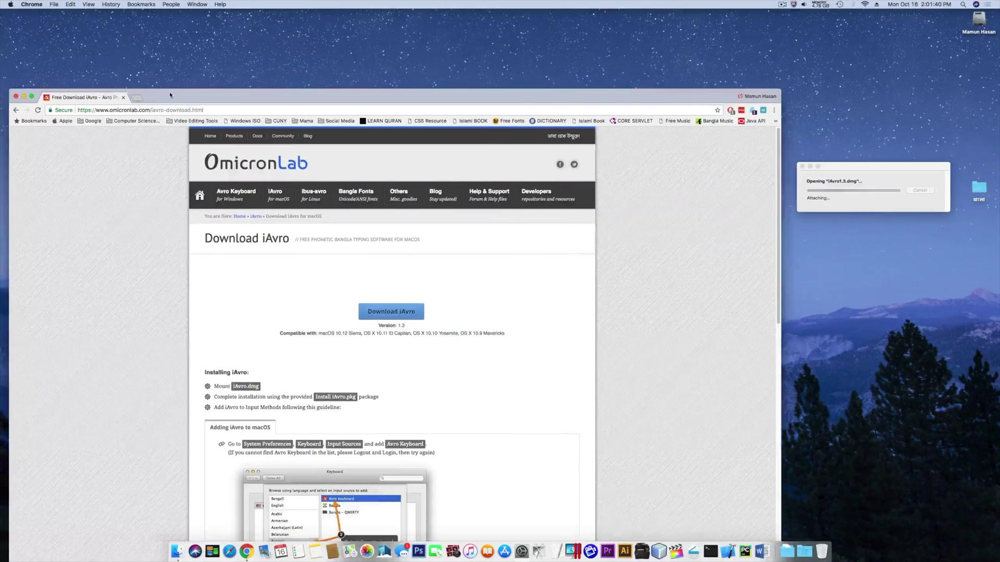
left_click(23, 97)
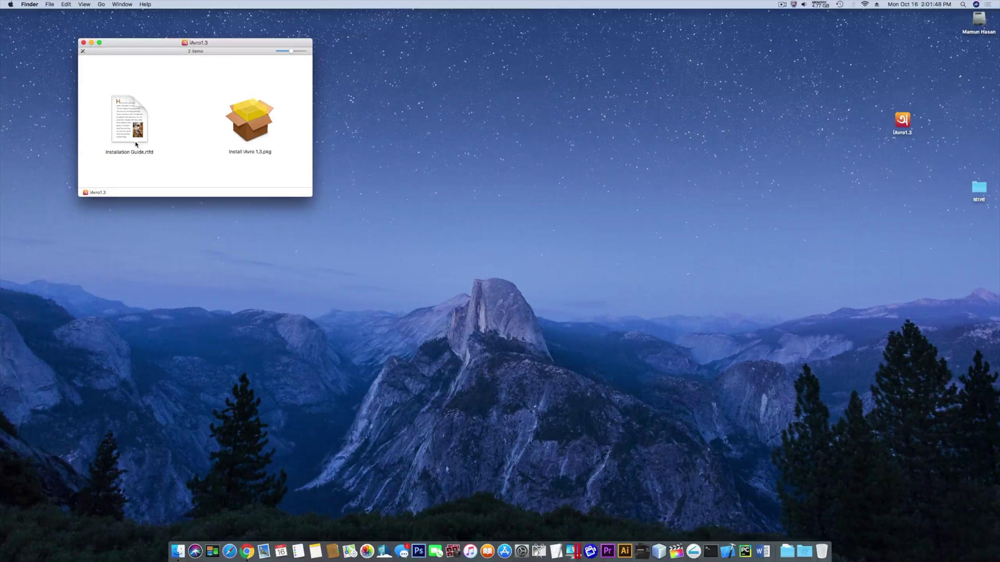
double_click(247, 114)
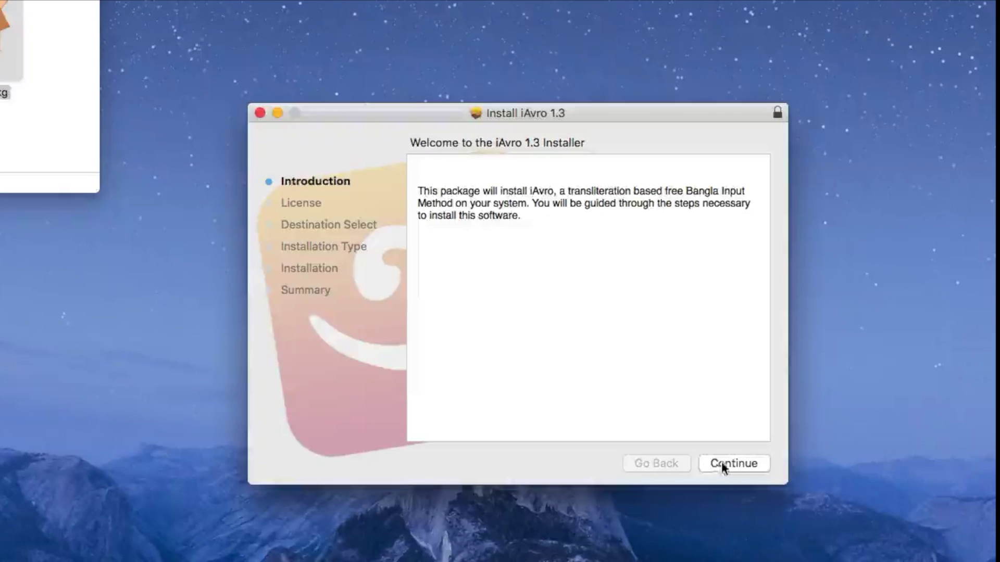
Step: Agree to the iAvro software license and start the standard installation on the default disk
left_click(591, 319)
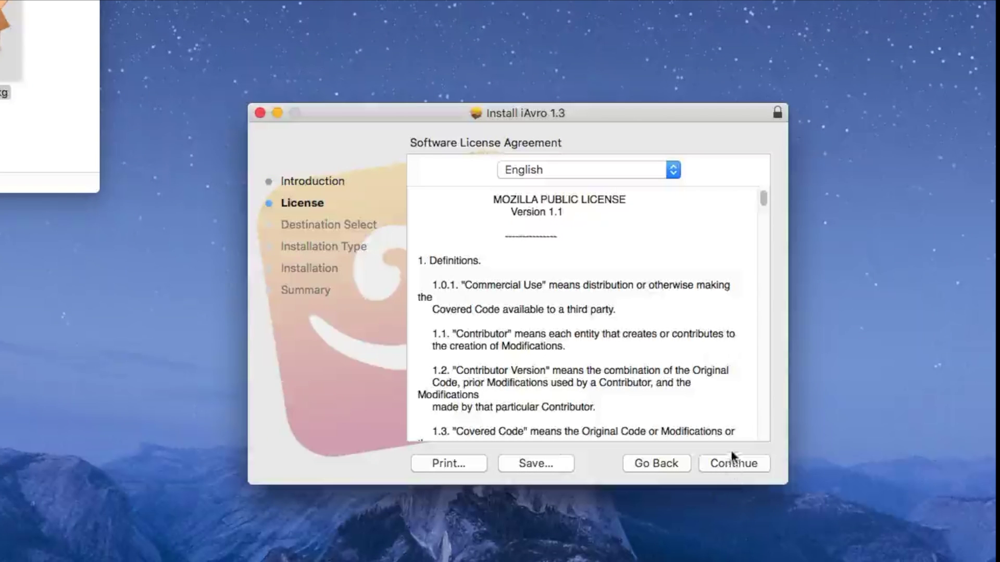
left_click(732, 463)
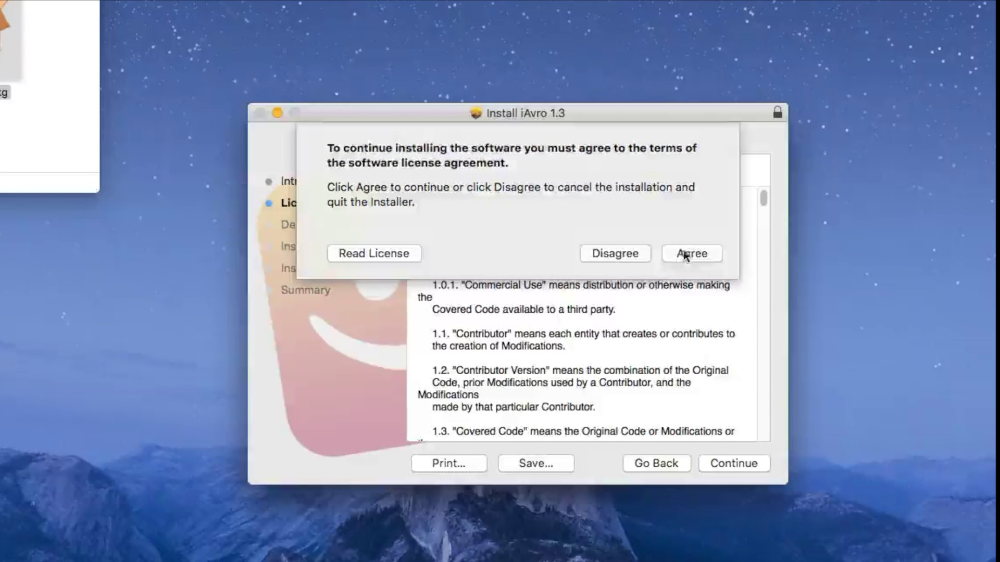
left_click(682, 254)
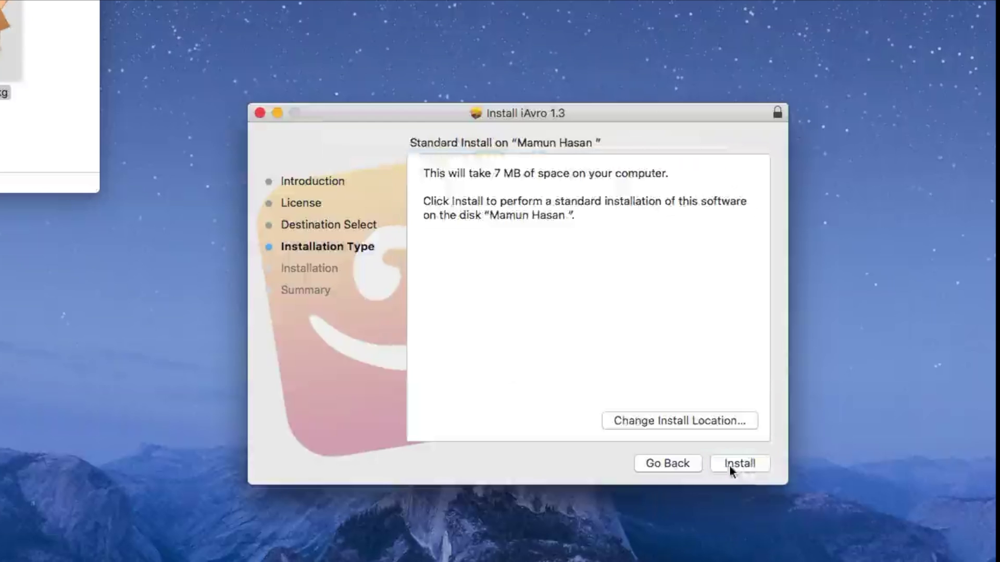
left_click(734, 465)
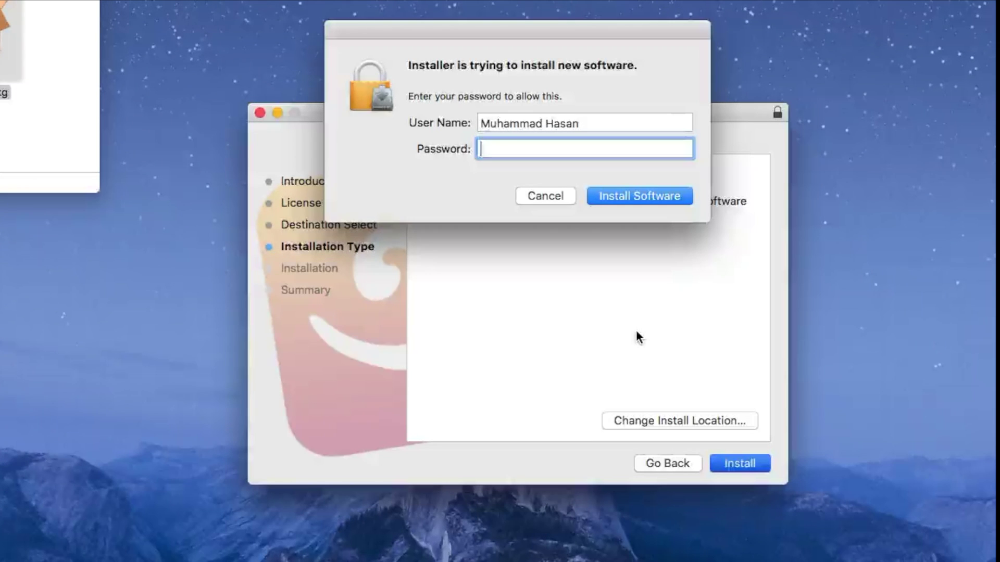
Step: Enter the account password to authorize the installer, continue the iAvro installation, and log out when it completes
type("••••••••••••••")
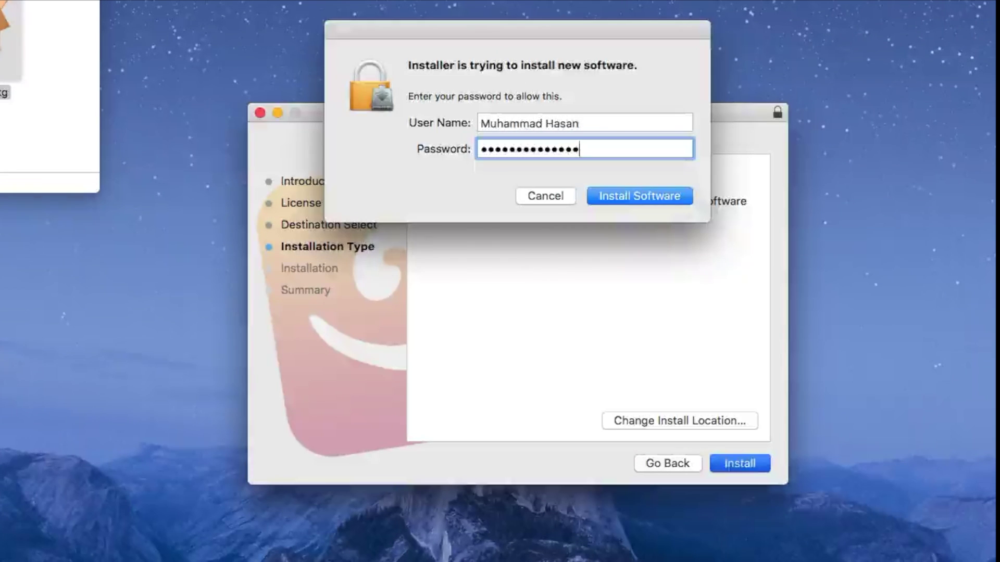
key("Return")
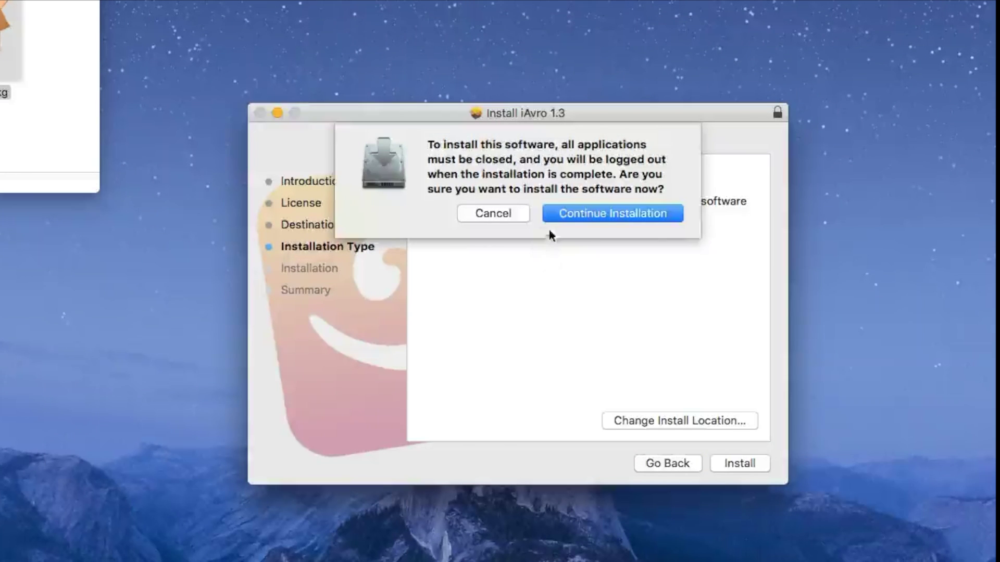
left_click(585, 215)
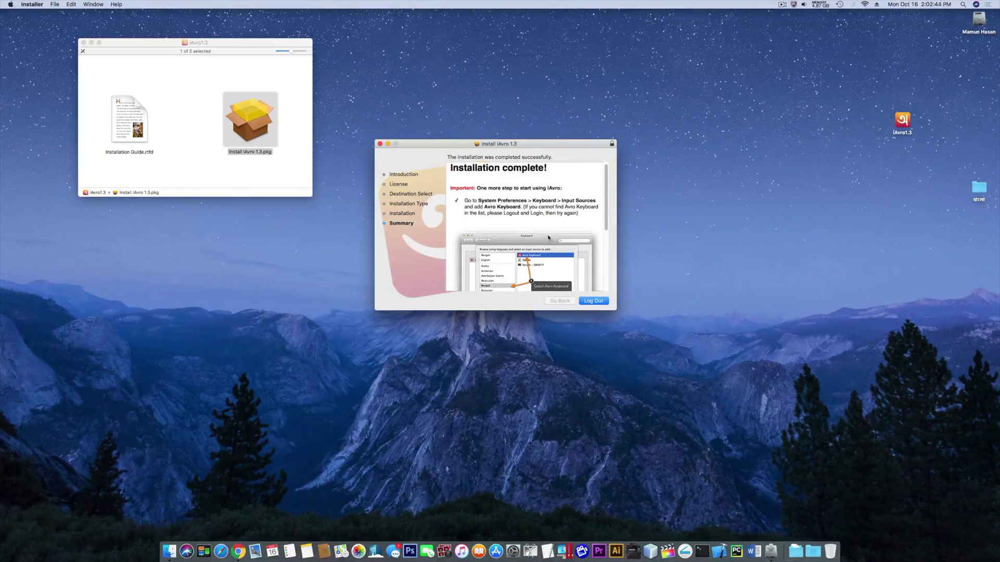
left_click(586, 301)
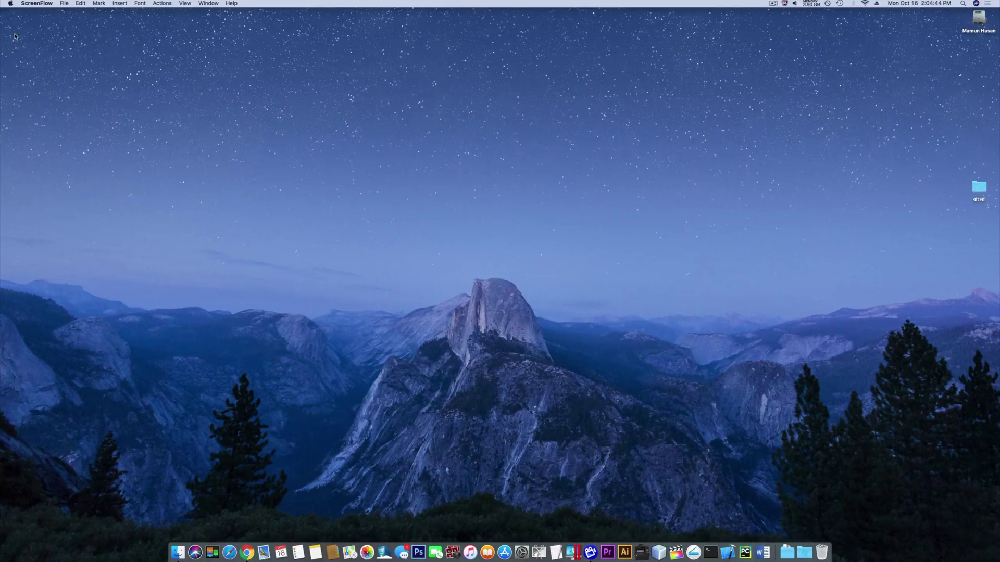
Step: Open the Language & Region settings in System Preferences and remove Bangla from the preferred languages
left_click(7, 4)
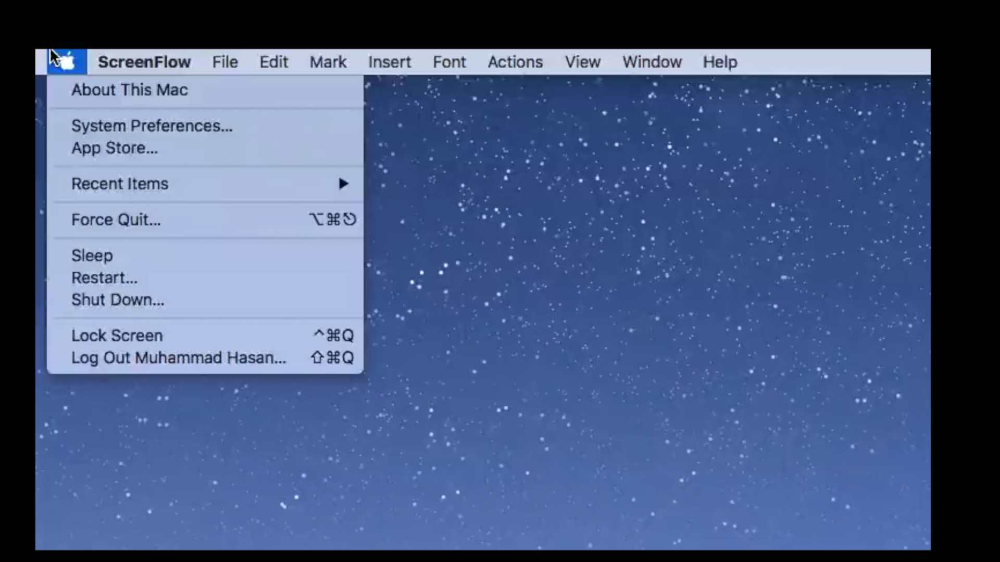
left_click(104, 122)
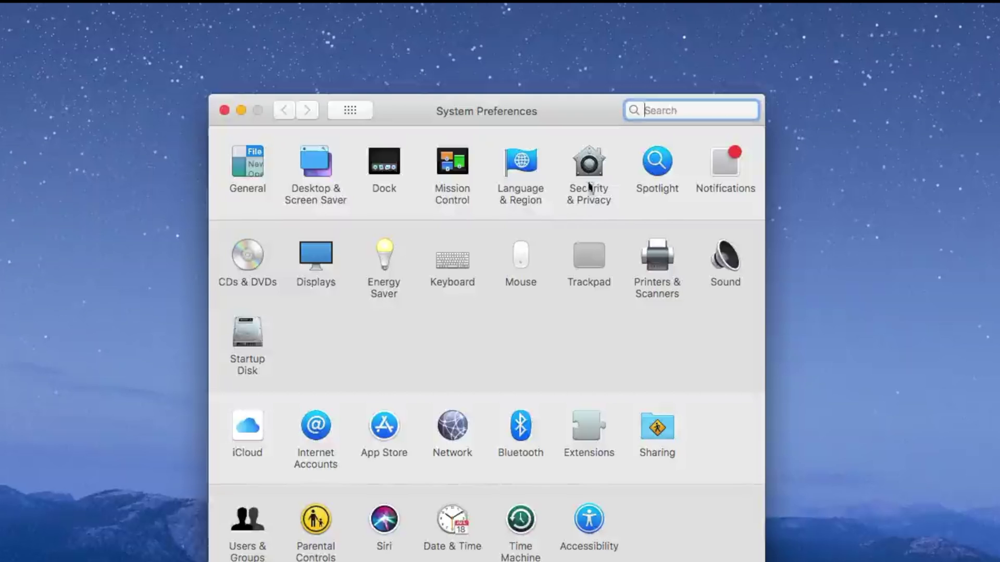
left_click(517, 161)
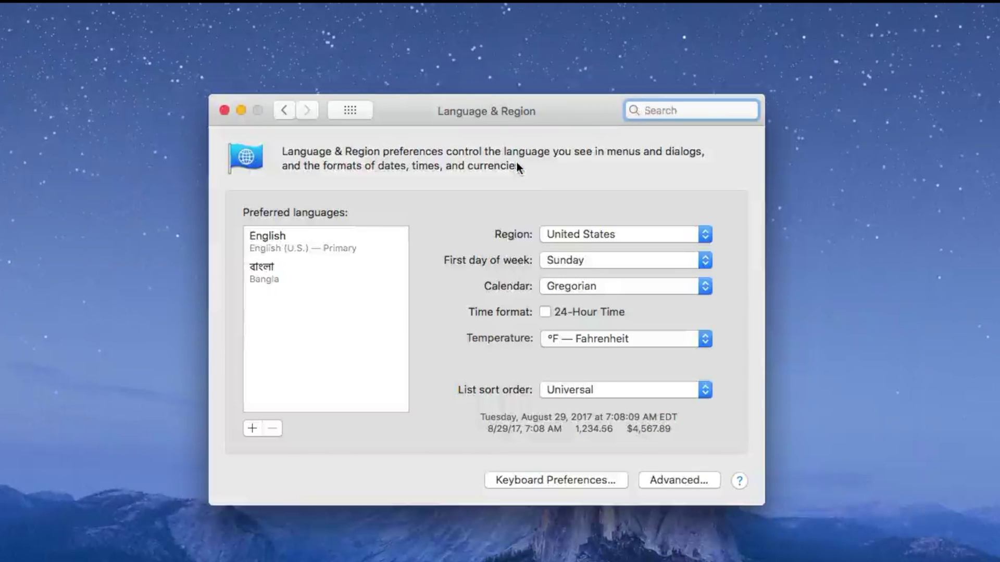
left_click(264, 277)
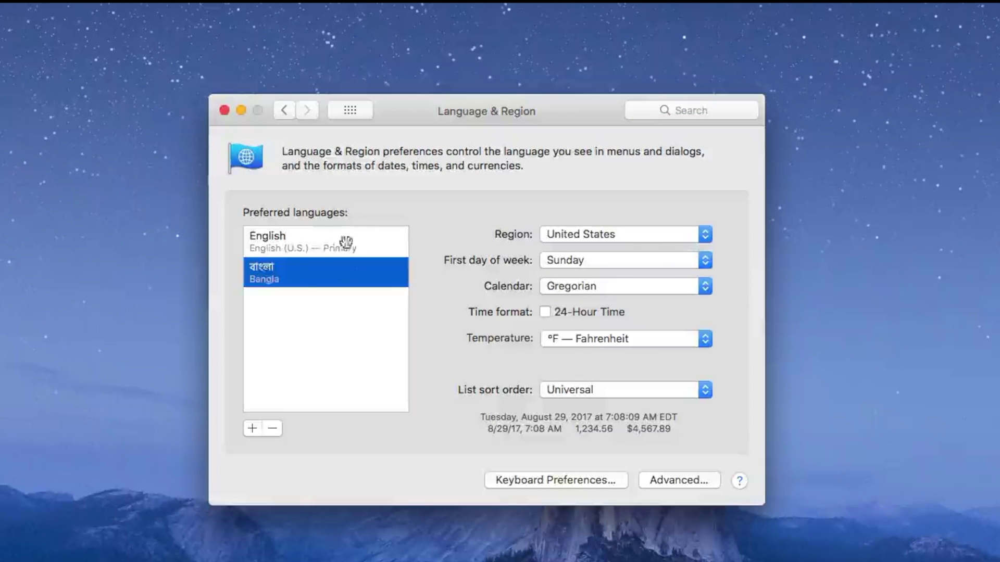
left_click(270, 428)
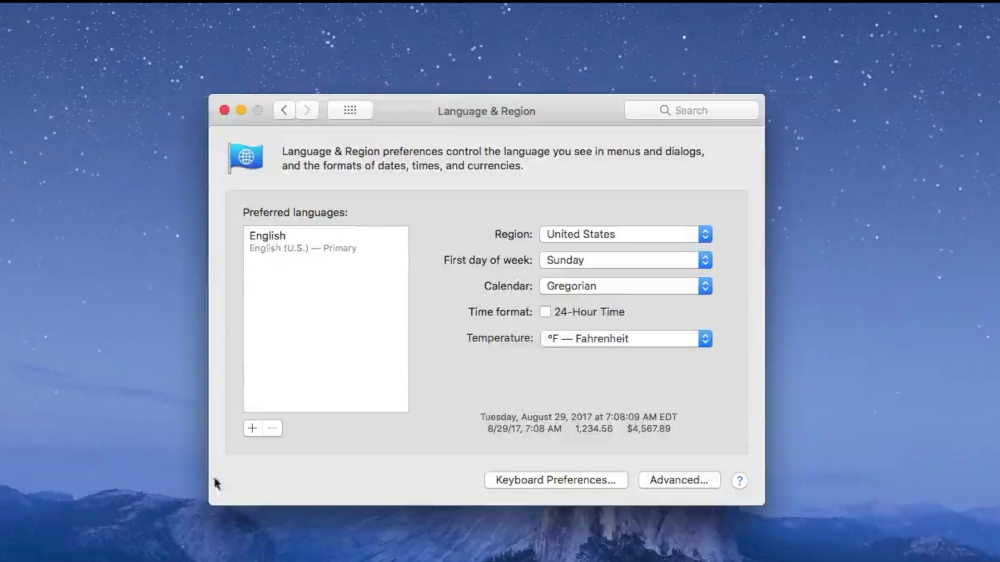
Step: Add Bangla to the preferred languages in the Language & Region settings
left_click(326, 249)
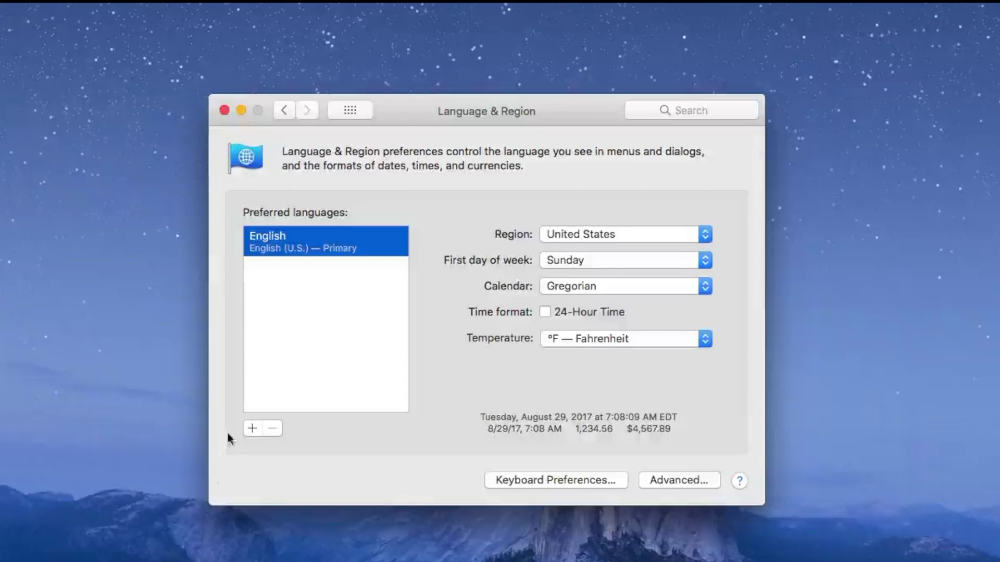
left_click(251, 429)
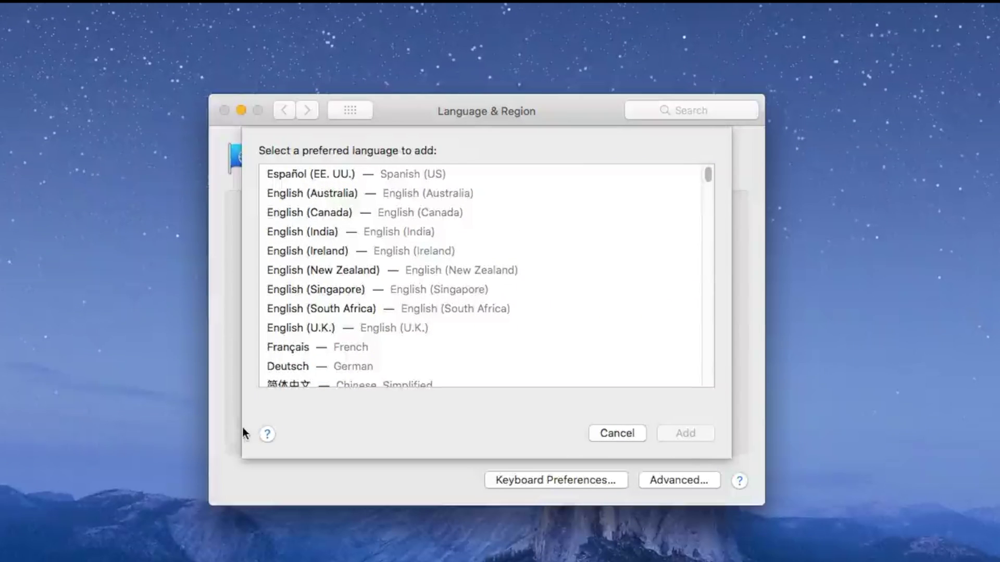
scroll(380, 311, "down", 5)
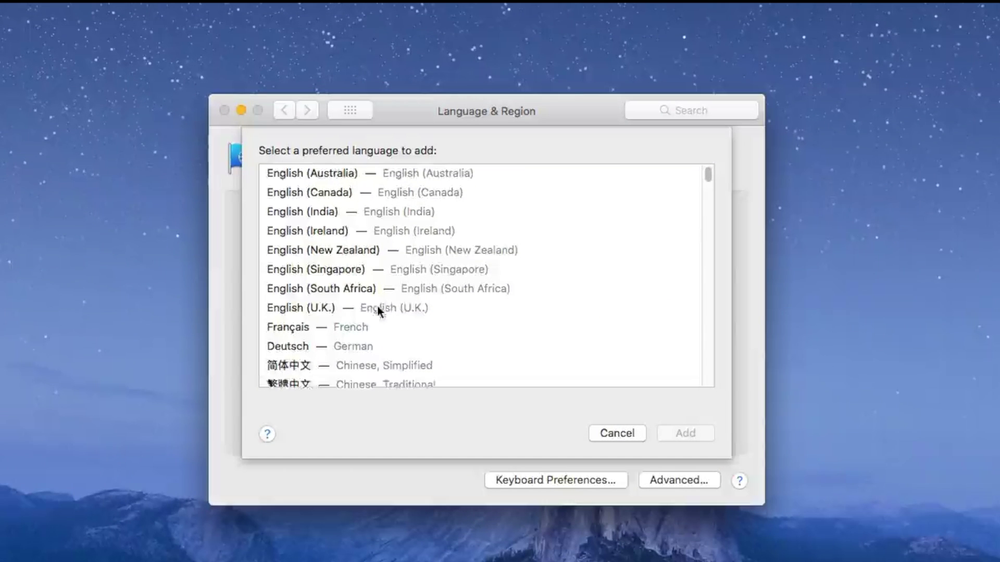
scroll(380, 311, "down", 10)
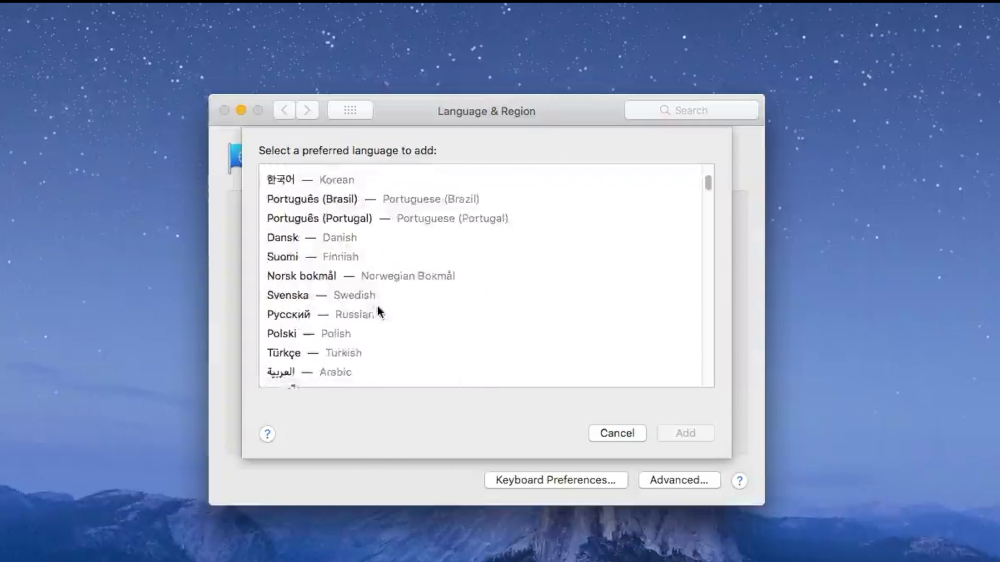
scroll(334, 335, "down", 2)
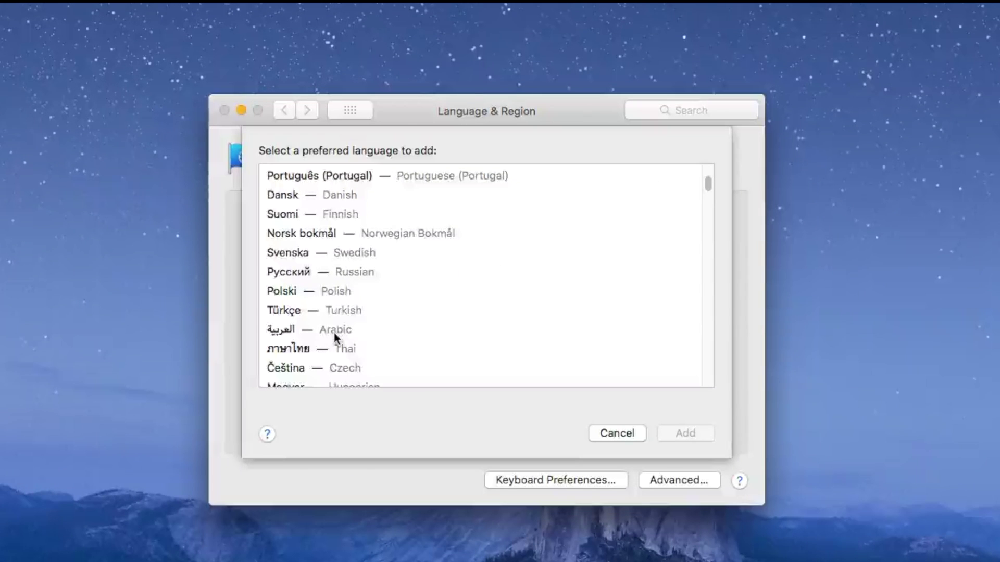
left_click(335, 327)
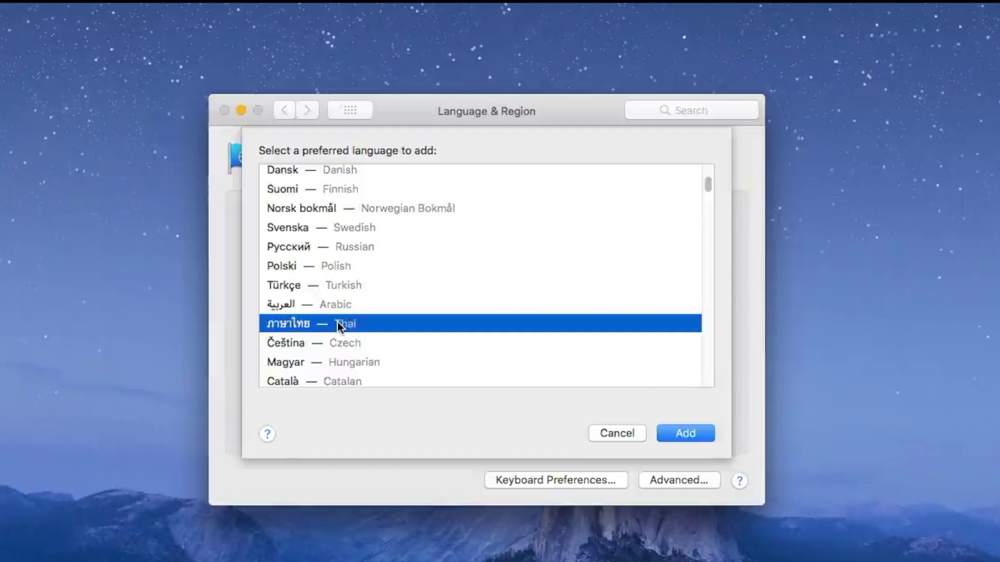
key("b")
scroll(338, 322, "down", 3)
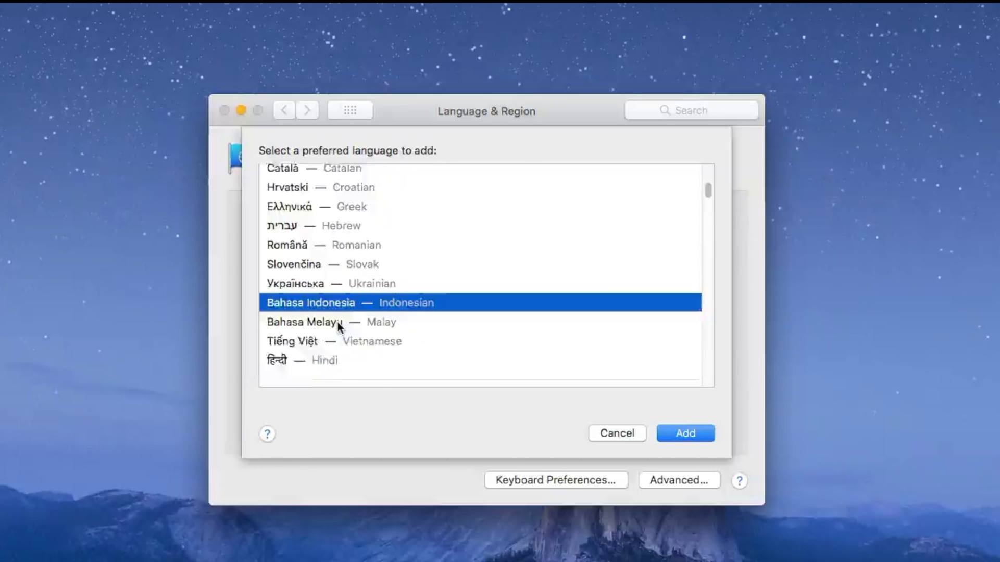
scroll(337, 322, "down", 6)
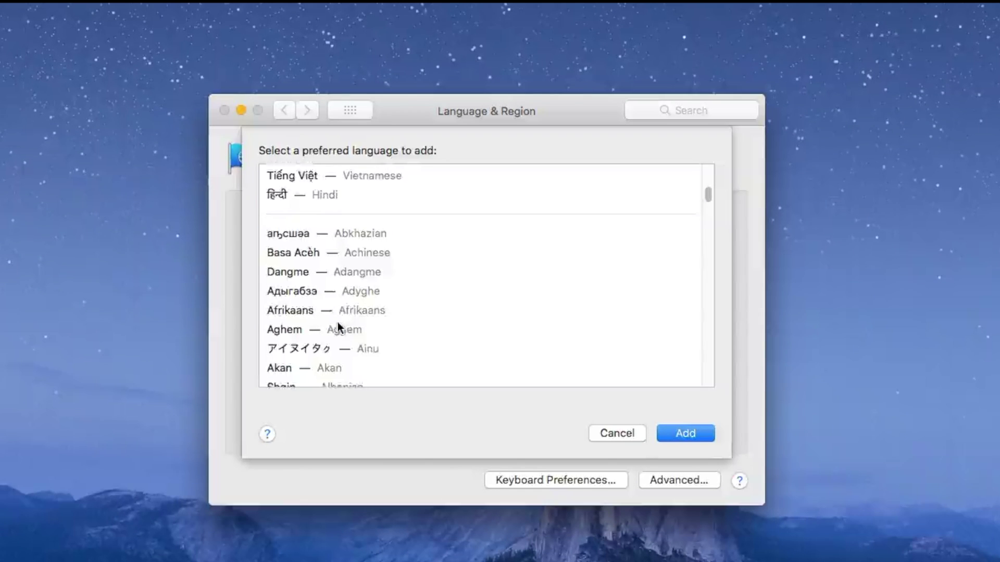
scroll(337, 324, "down", 10)
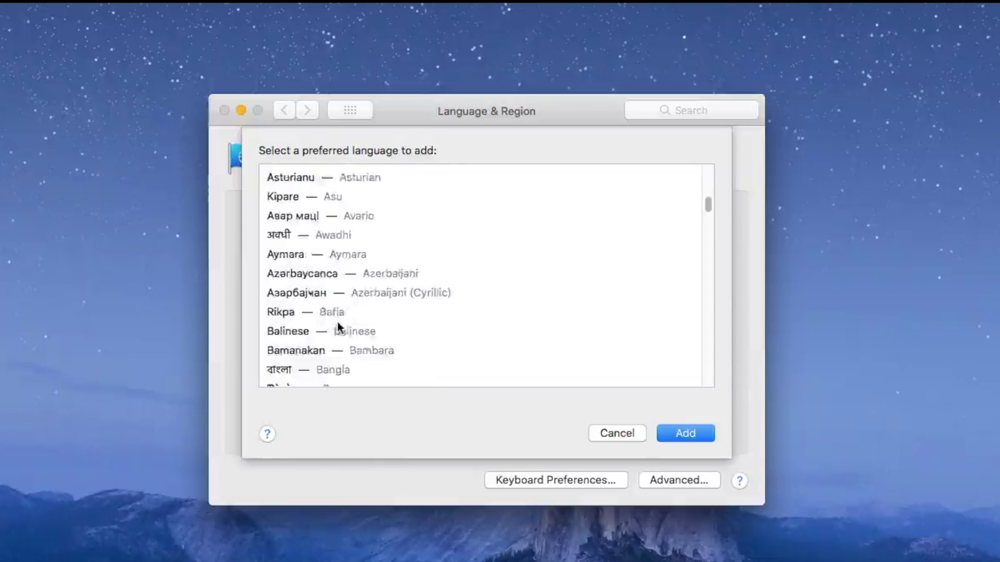
scroll(337, 322, "down", 1)
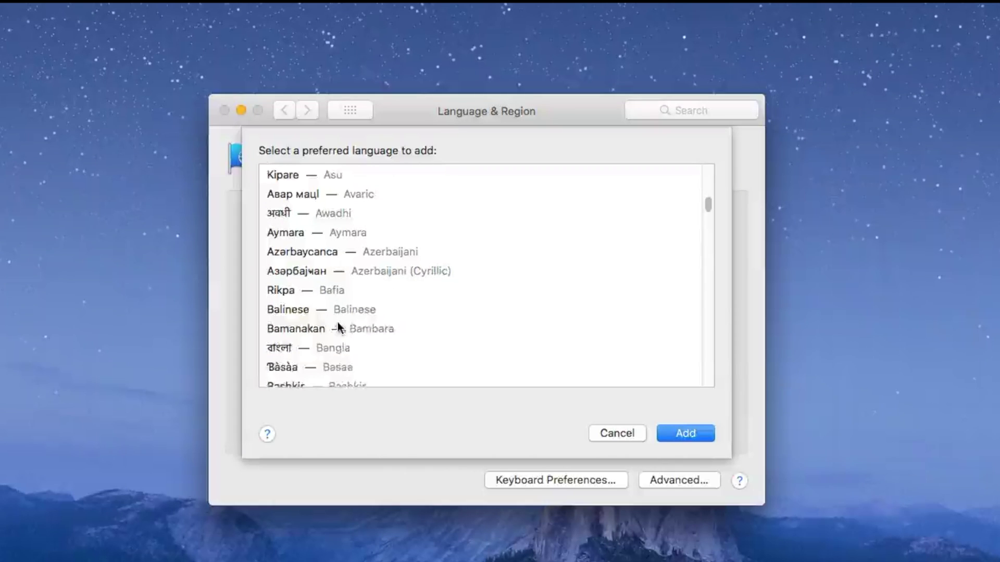
left_click(282, 348)
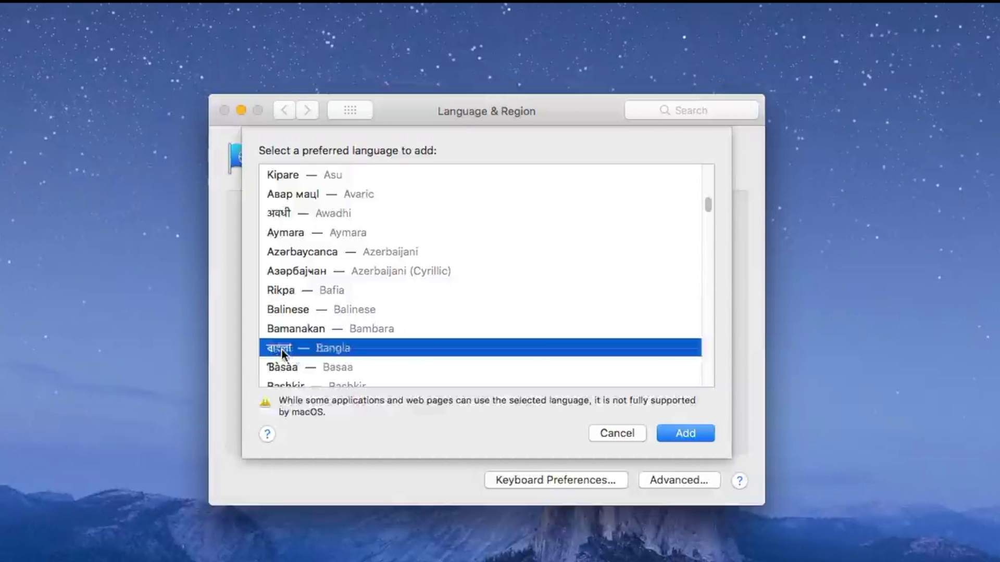
left_click(682, 433)
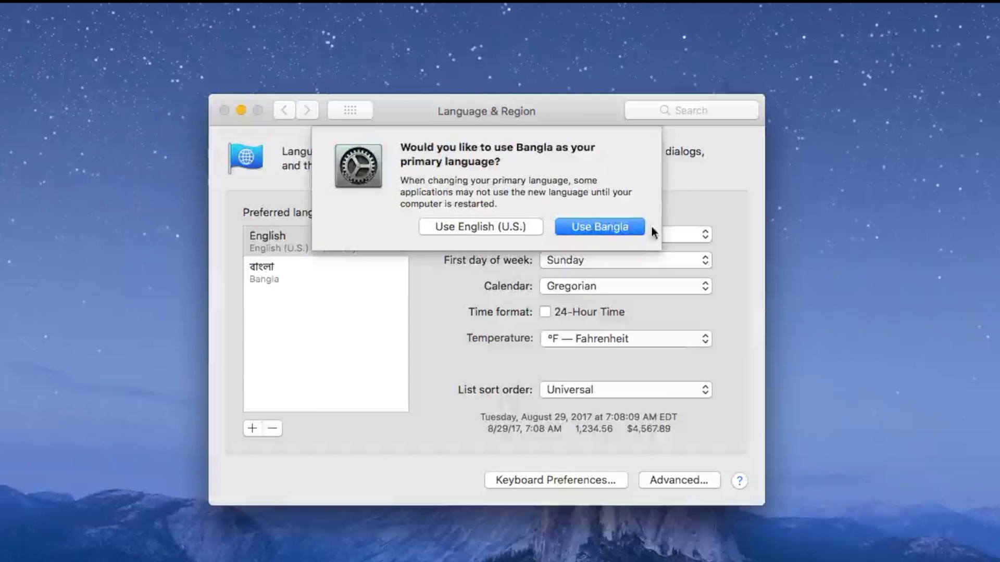
Step: Keep English (U.S.) as the primary language, decline adding a Bangla input source, and select Bangla among the preferred languages
left_click(480, 225)
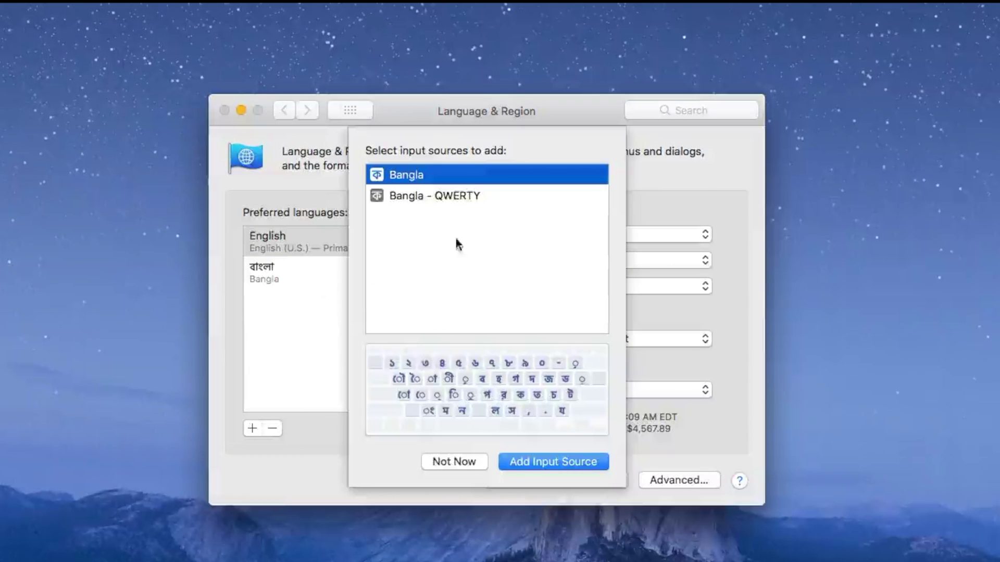
left_click(466, 467)
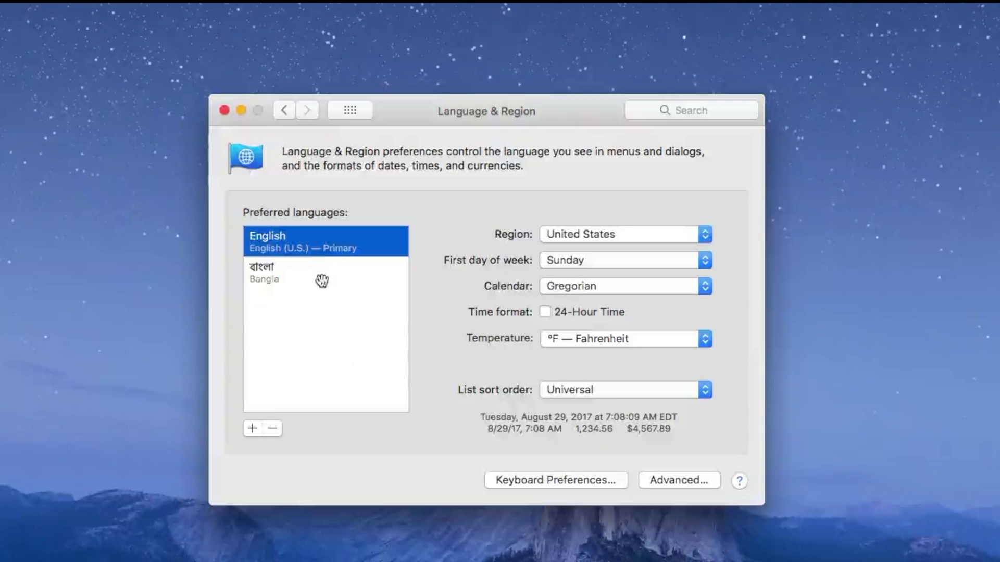
left_click(255, 284)
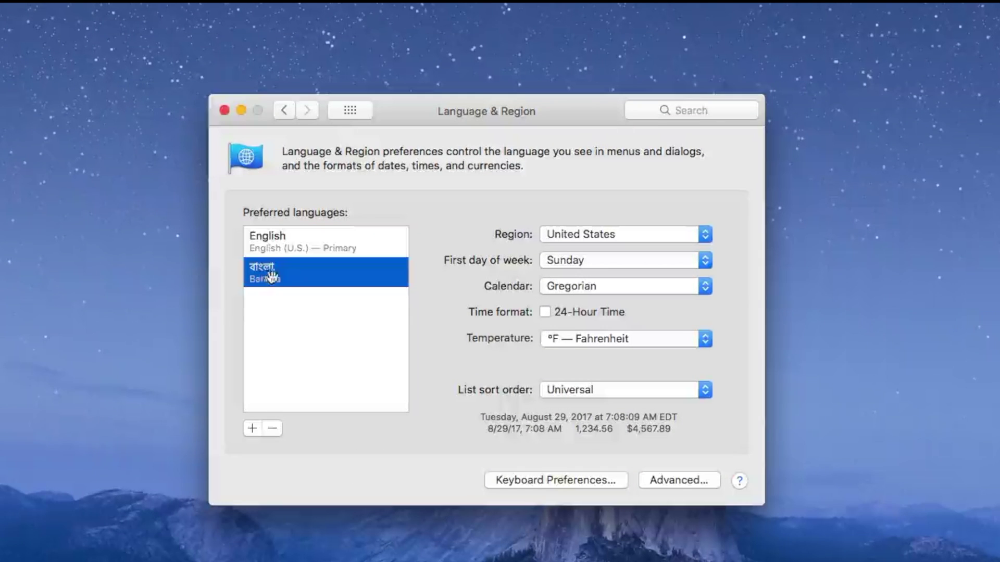
Step: Open the keyboard input source settings and add the first Avro Keyboard offered for English
left_click(540, 482)
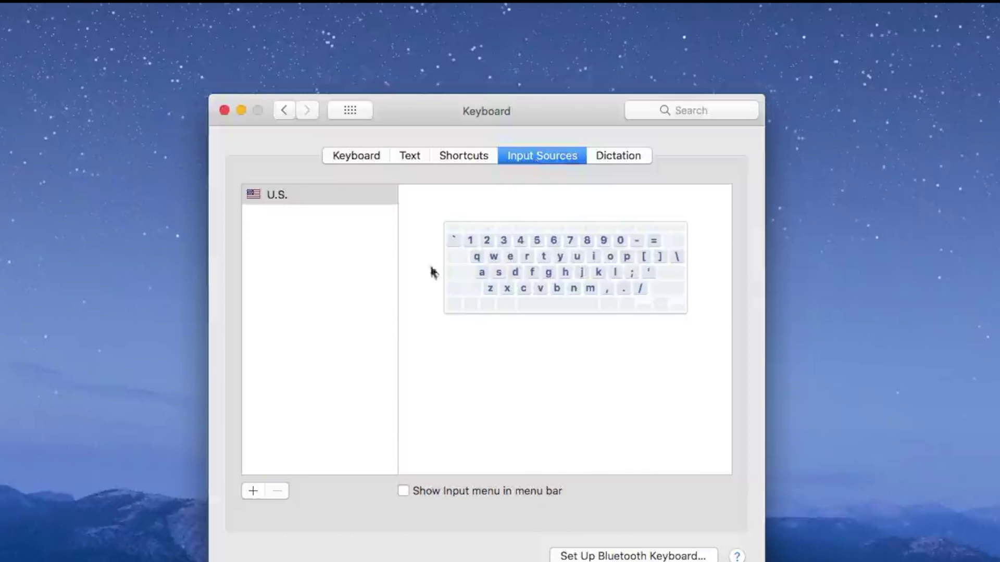
left_click(278, 189)
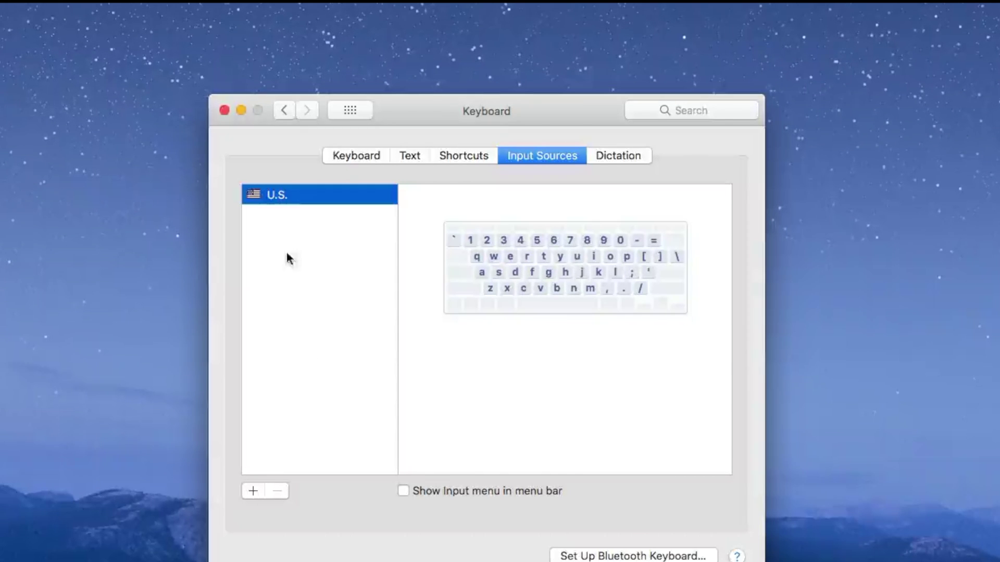
left_click(254, 492)
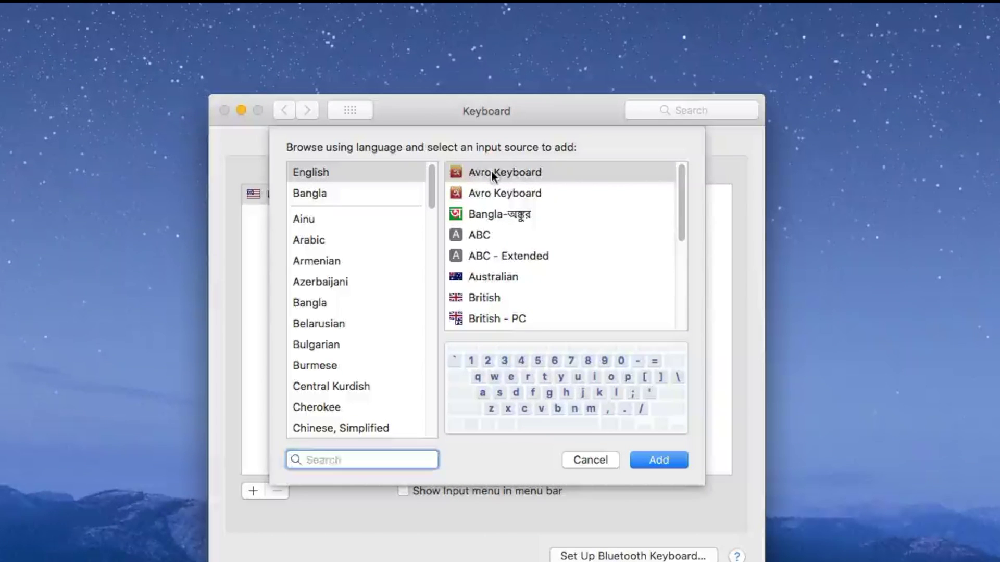
left_click(492, 172)
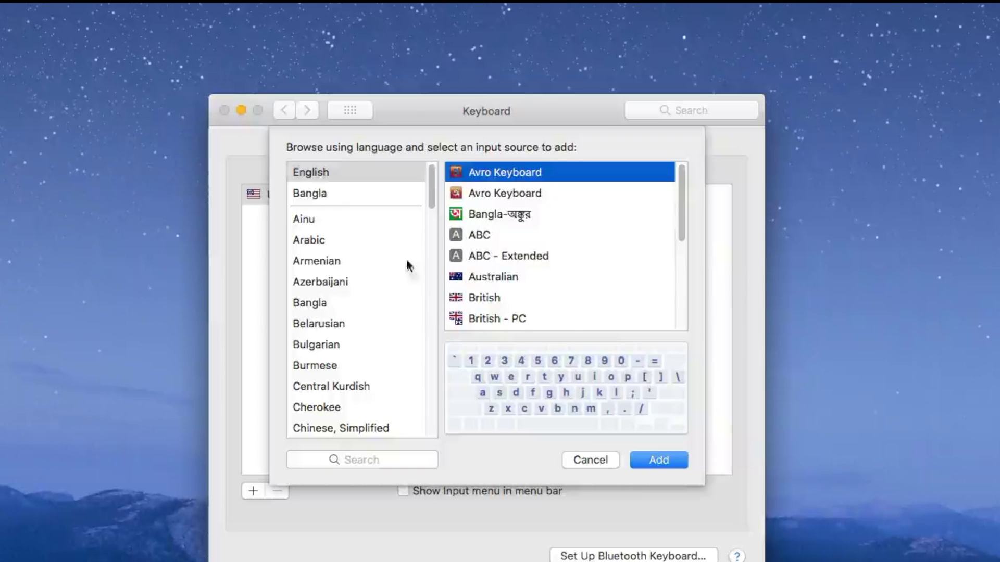
left_click(319, 192)
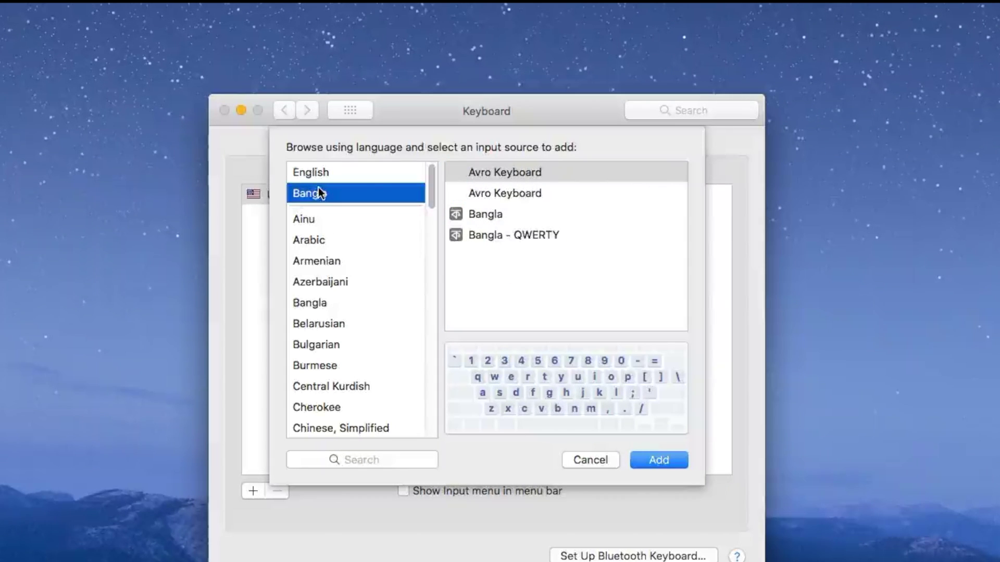
left_click(327, 169)
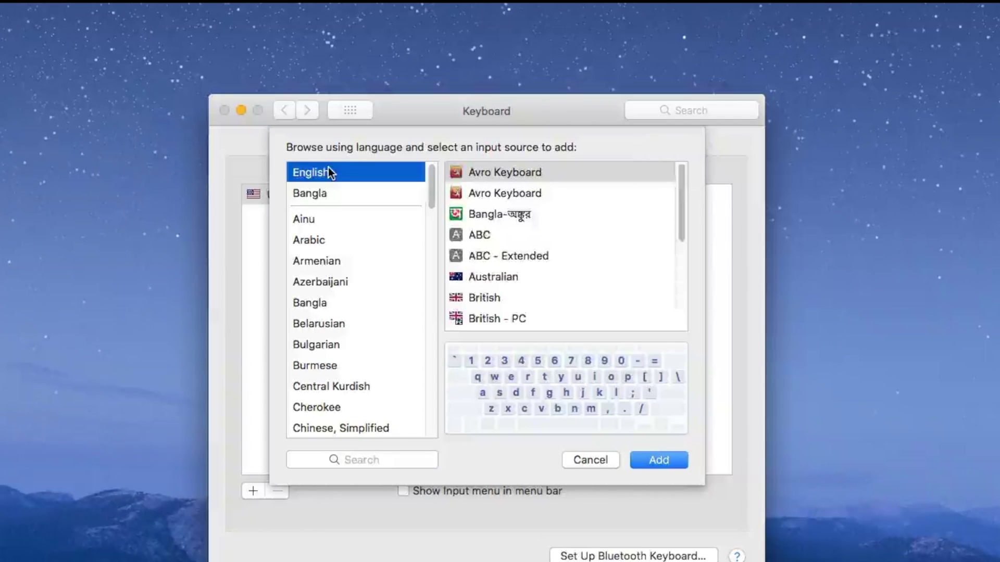
left_click(322, 192)
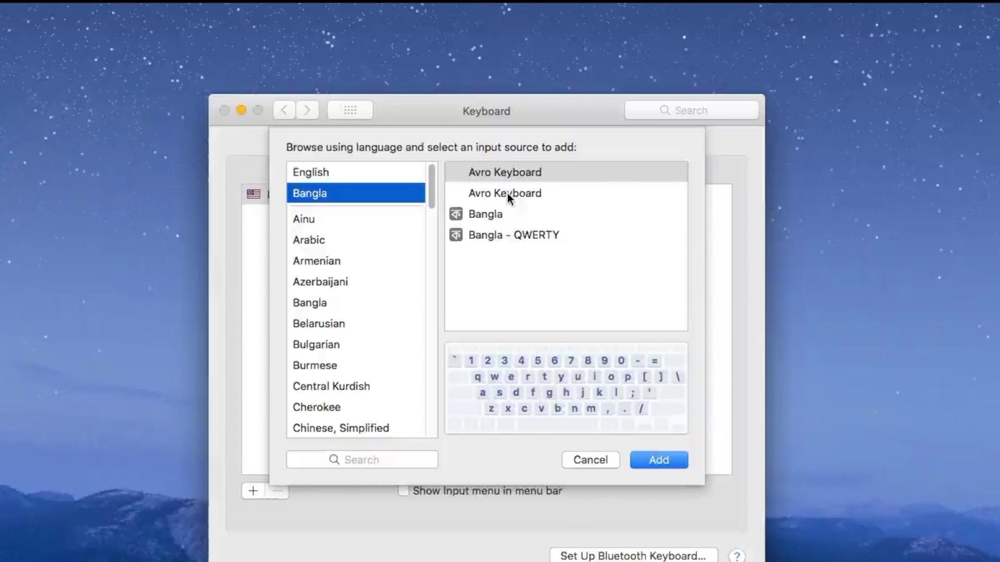
left_click(321, 174)
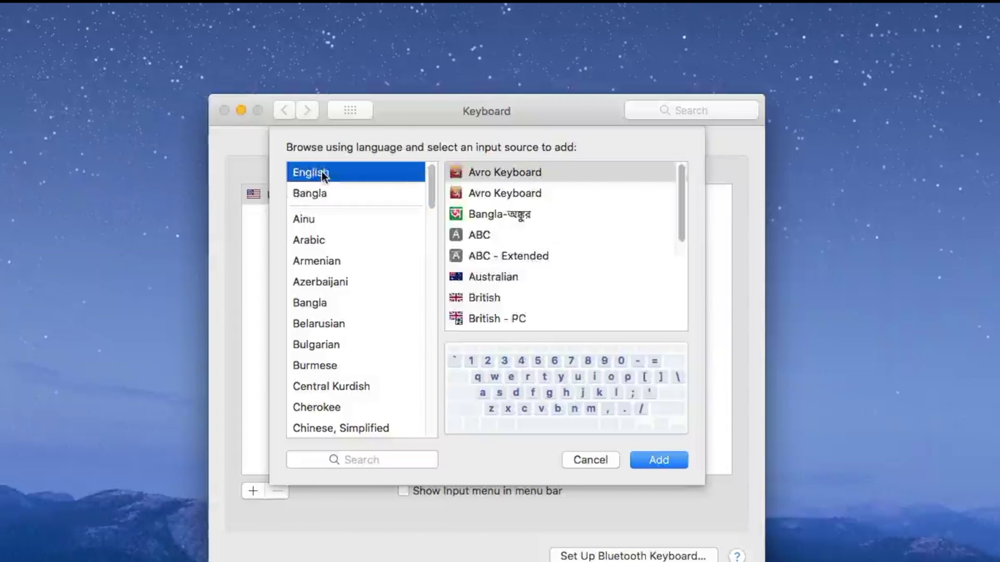
left_click(478, 173)
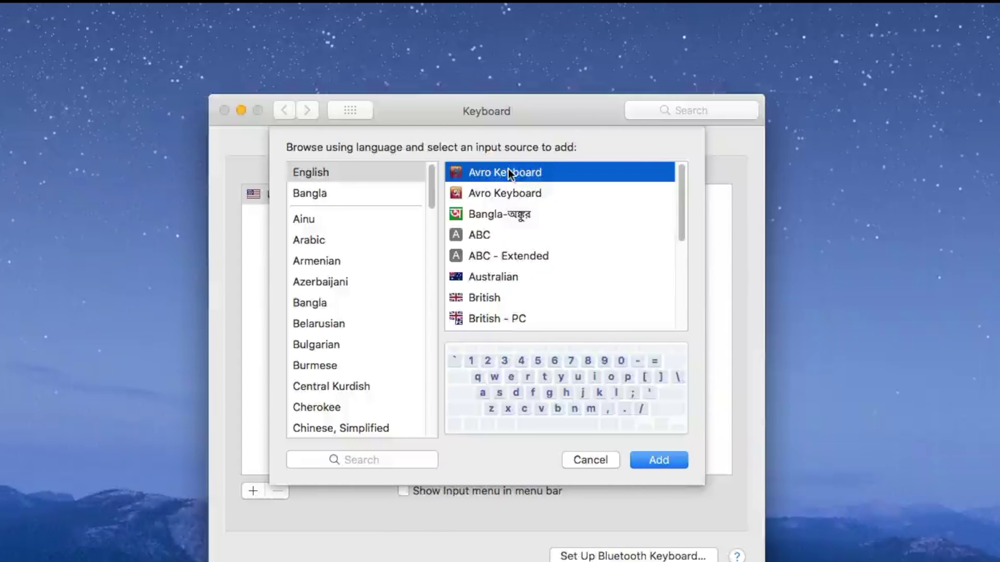
left_click(656, 461)
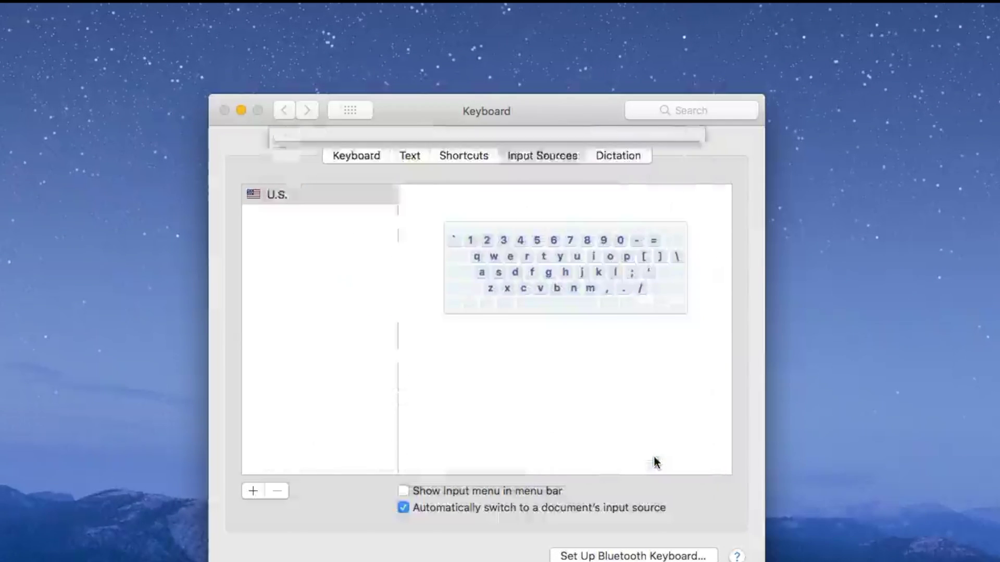
Step: Select Avro Keyboard among the input sources and enable showing the Input menu in the menu bar
left_click(307, 198)
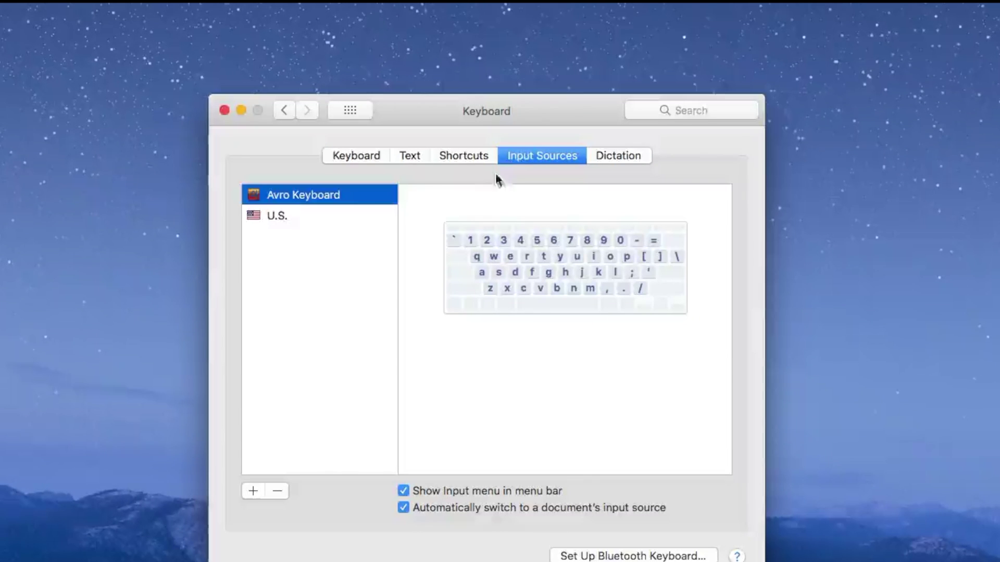
left_click(279, 214)
left_click(280, 198)
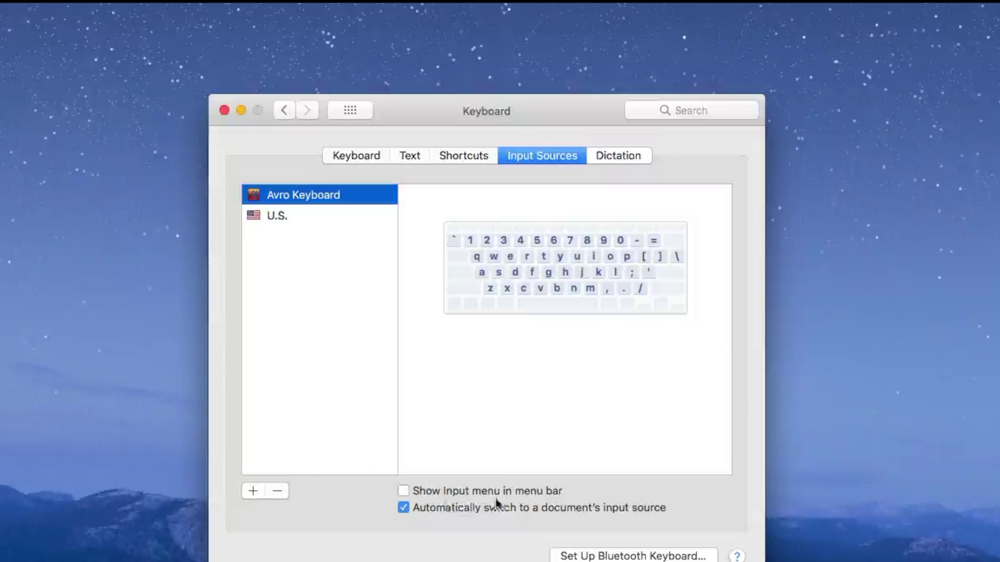
left_click(404, 491)
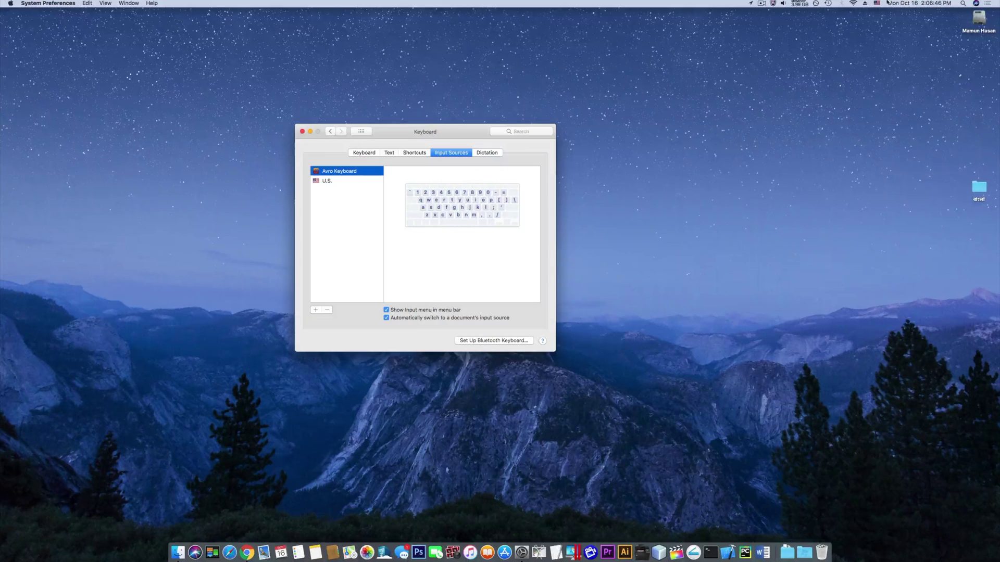
Step: Check the input sources offered in the menu bar's input menu, keeping U.S. as the active one
left_click(888, 3)
left_click(877, 3)
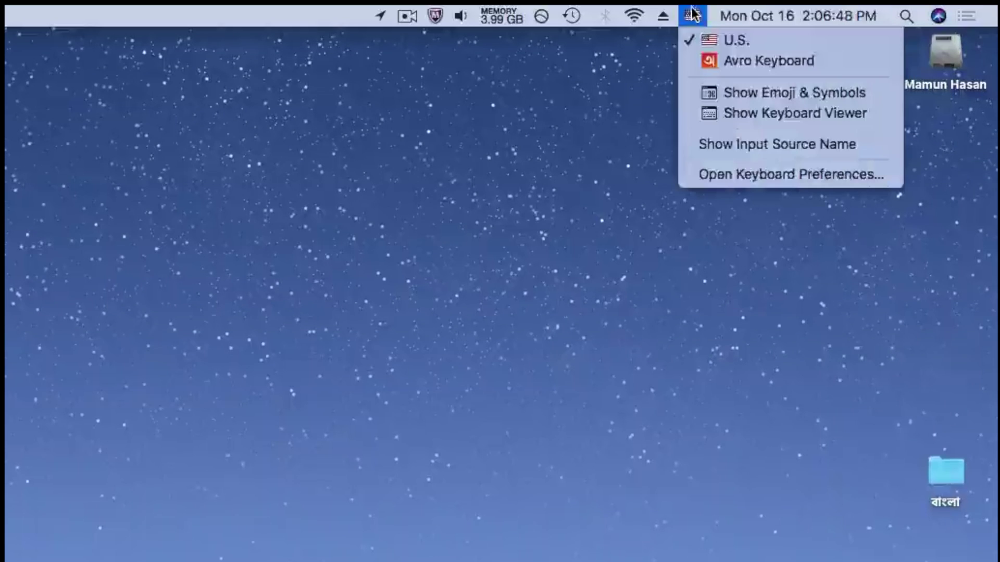
left_click(713, 41)
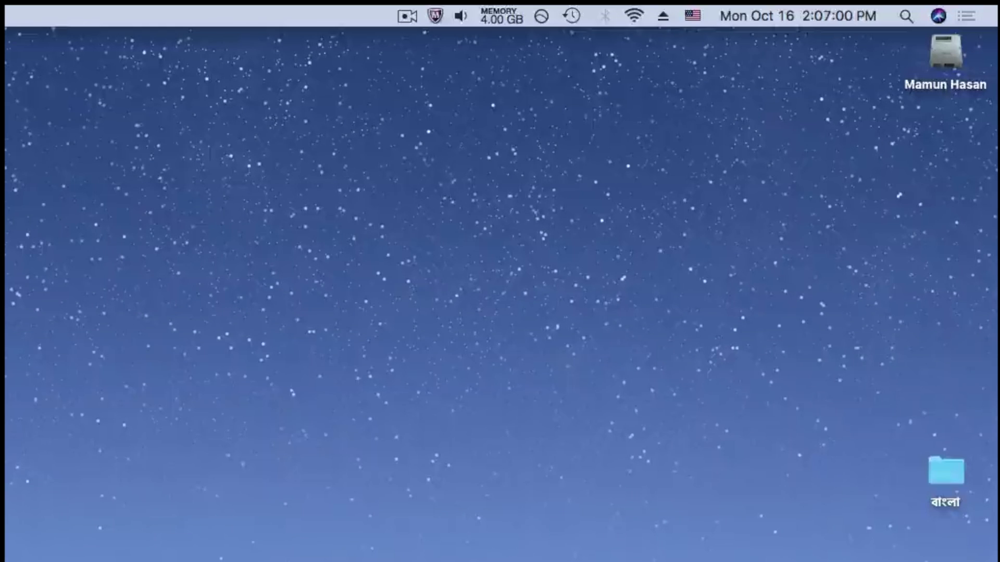
left_click(691, 16)
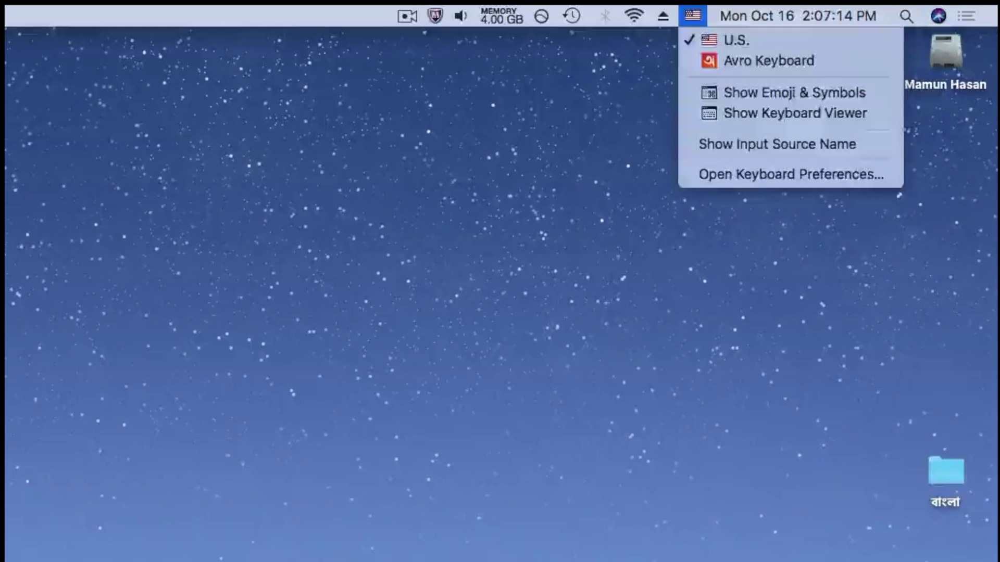
key("Escape")
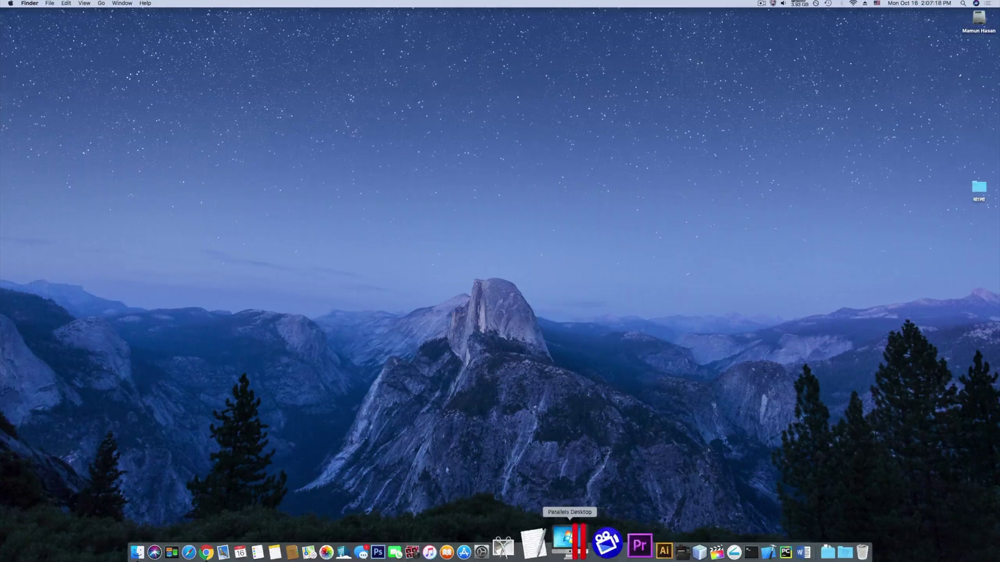
Step: Launch TextEdit, create a new blank document, and reposition its window on the desktop
left_click(556, 557)
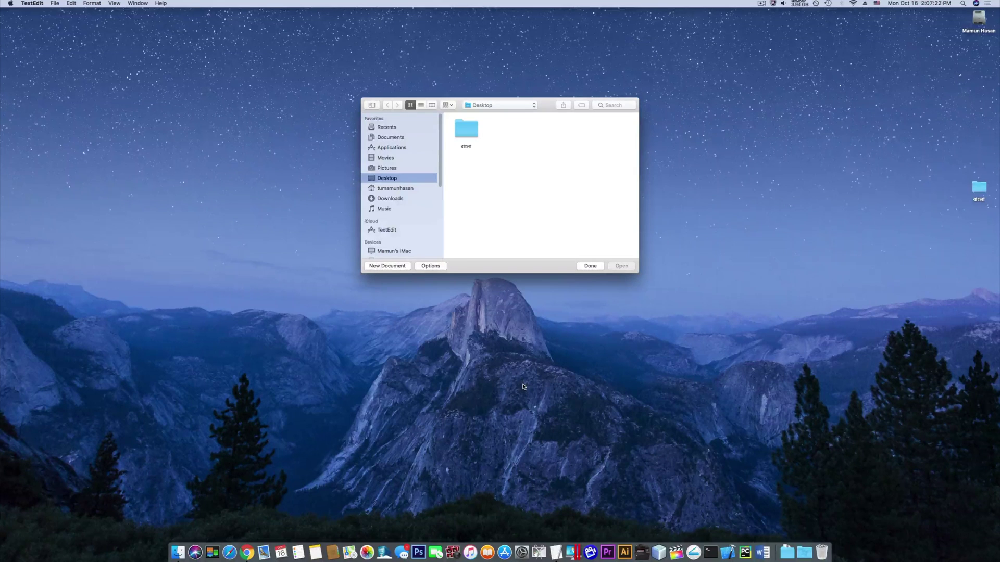
left_click(380, 265)
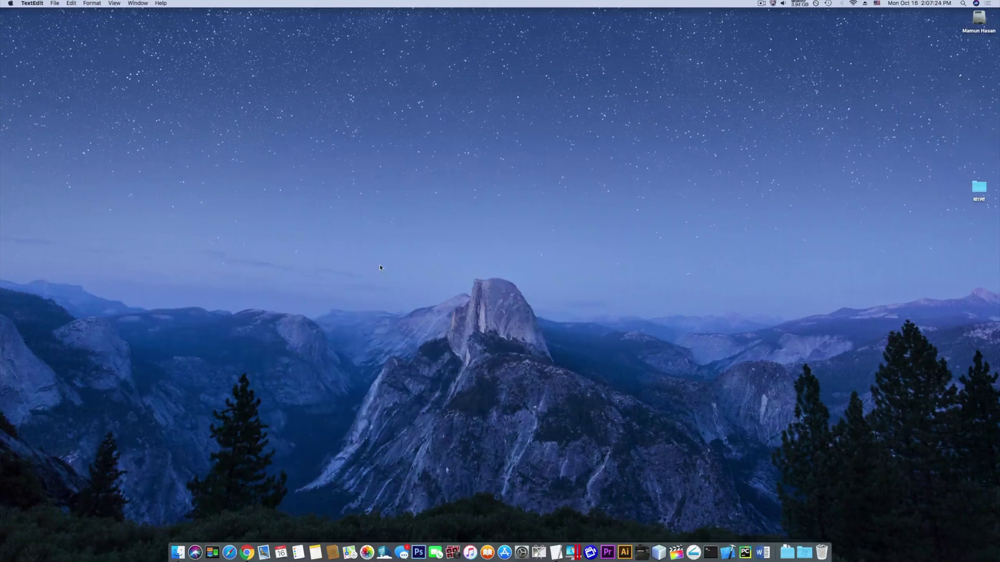
left_click_drag(323, 170, 425, 136)
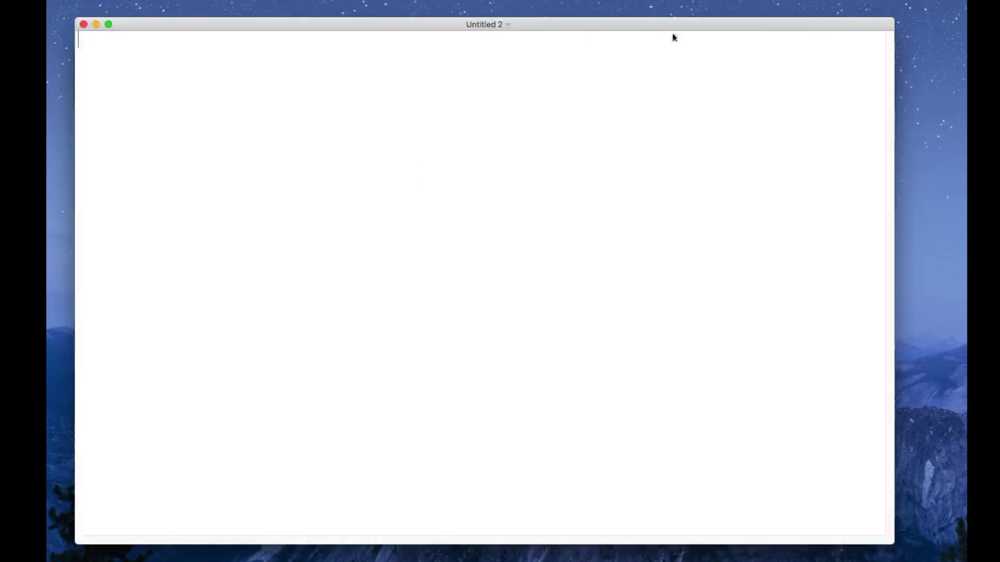
Step: Try writing a random string of Latin characters in the blank document with the U.S. input source, and erase it
type("df/mdl;kbdl;bkl")
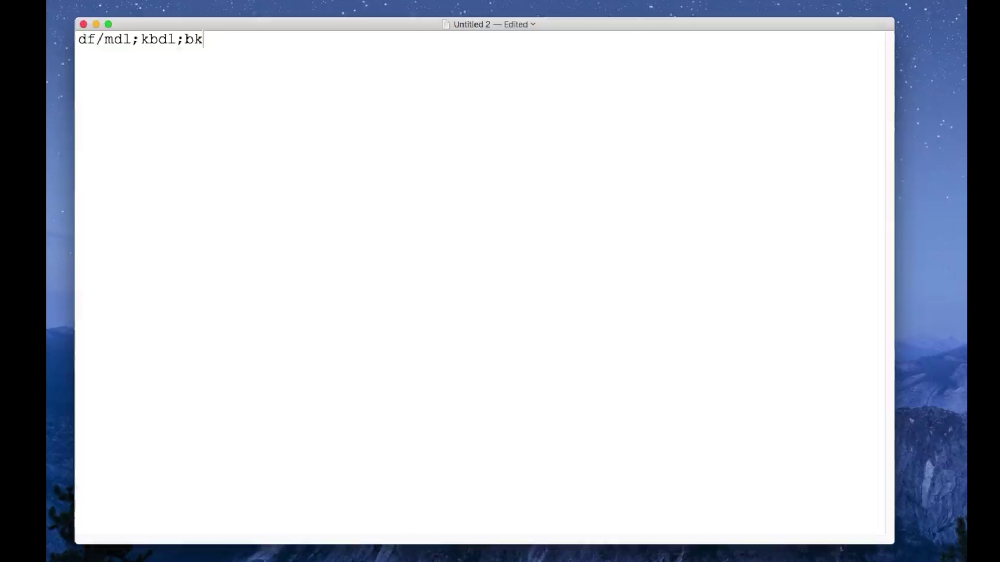
key("BackSpace")
key("BackSpace")
key("BackSpace")
key("BackSpace")
key("BackSpace")
key("BackSpace")
key("BackSpace")
key("BackSpace")
key("BackSpace")
key("BackSpace")
key("BackSpace")
key("BackSpace")
key("BackSpace")
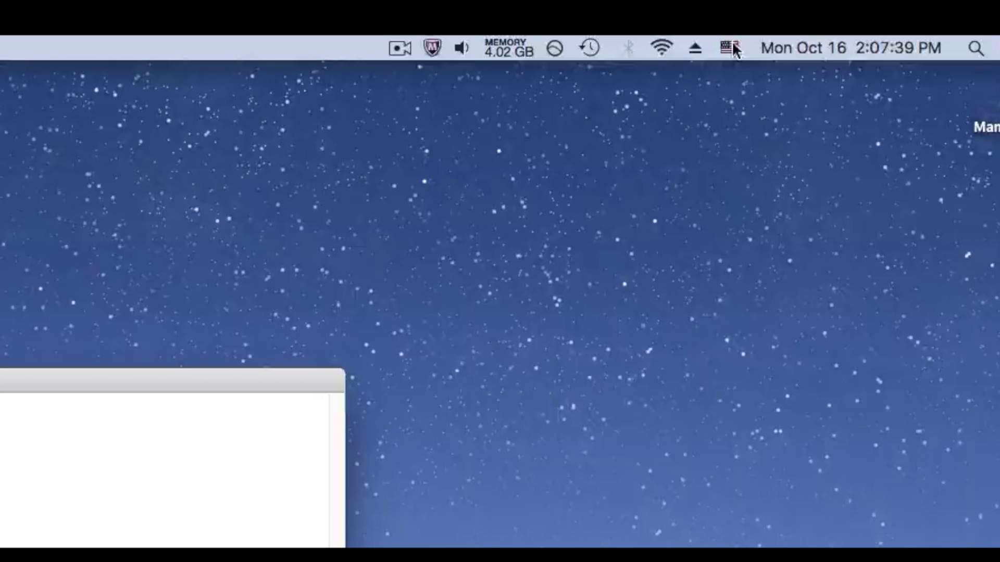
Step: Switch the input source to Avro Keyboard and write "আমার বাংলাদেশ" phonetically as "amar bangladesh"
left_click(730, 48)
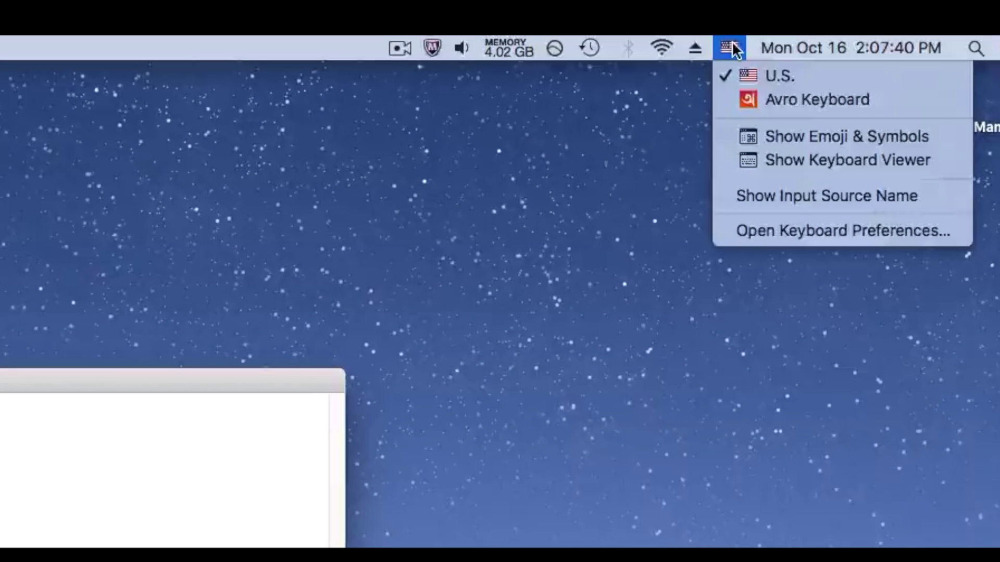
left_click(749, 99)
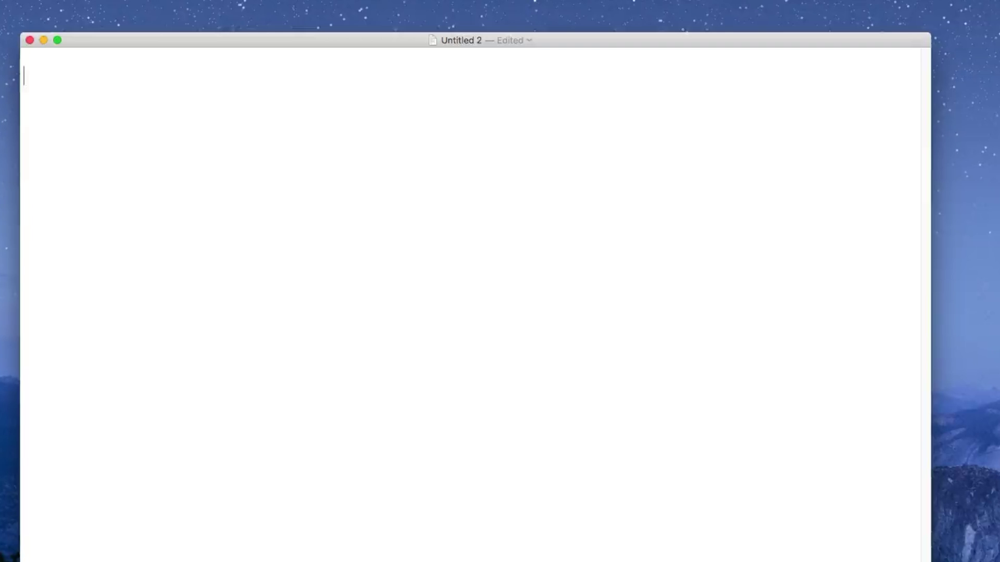
type("amar")
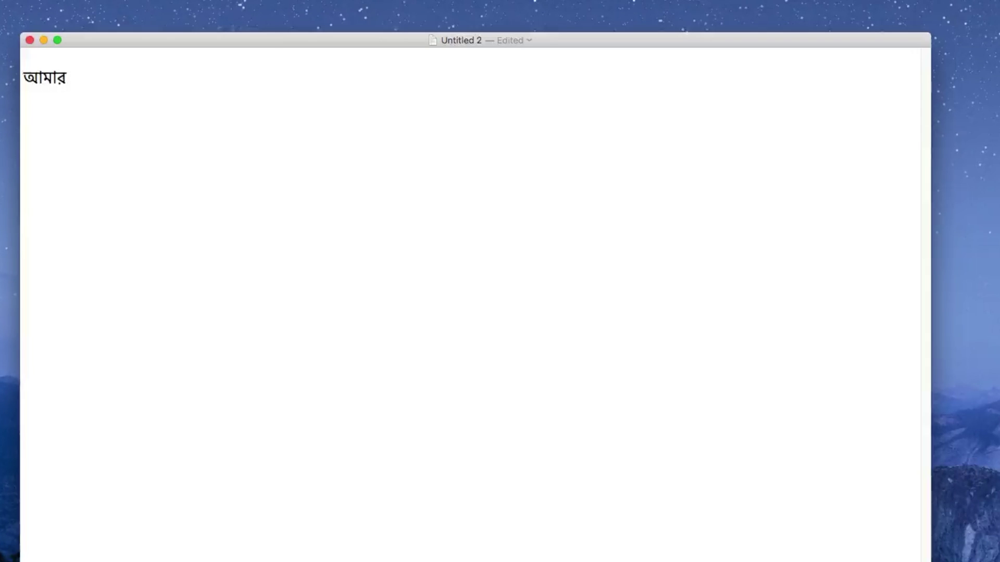
type("bangladesh")
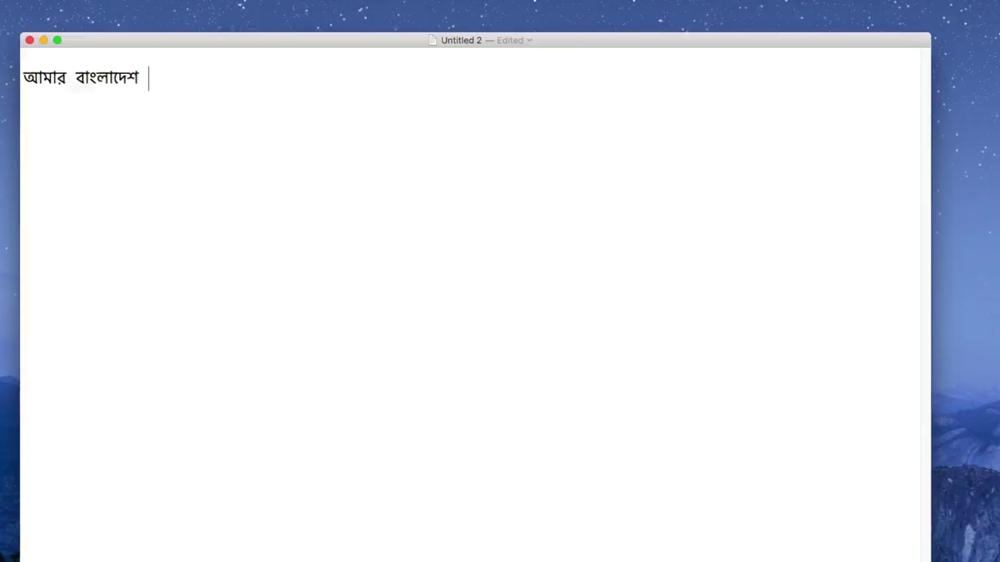
Step: Erase all the Bangla text from the TextEdit document
key("BackSpace")
key("BackSpace")
key("BackSpace")
key("BackSpace")
key("BackSpace")
key("BackSpace")
key("BackSpace")
key("BackSpace")
key("BackSpace")
key("BackSpace")
key("BackSpace")
key("BackSpace")
key("BackSpace")
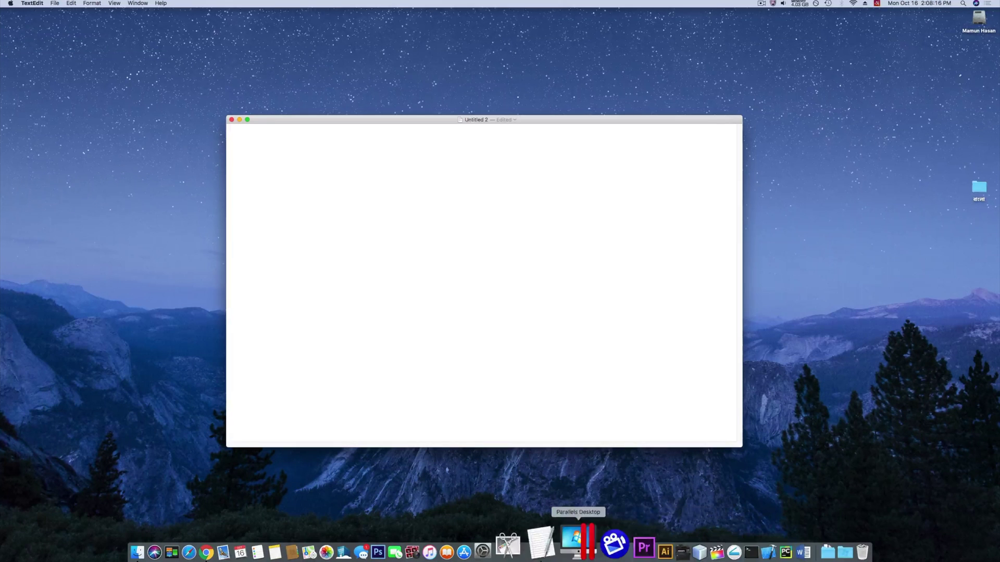
Step: Launch Pages from the Applications folder and create a new blank document
left_click(151, 544)
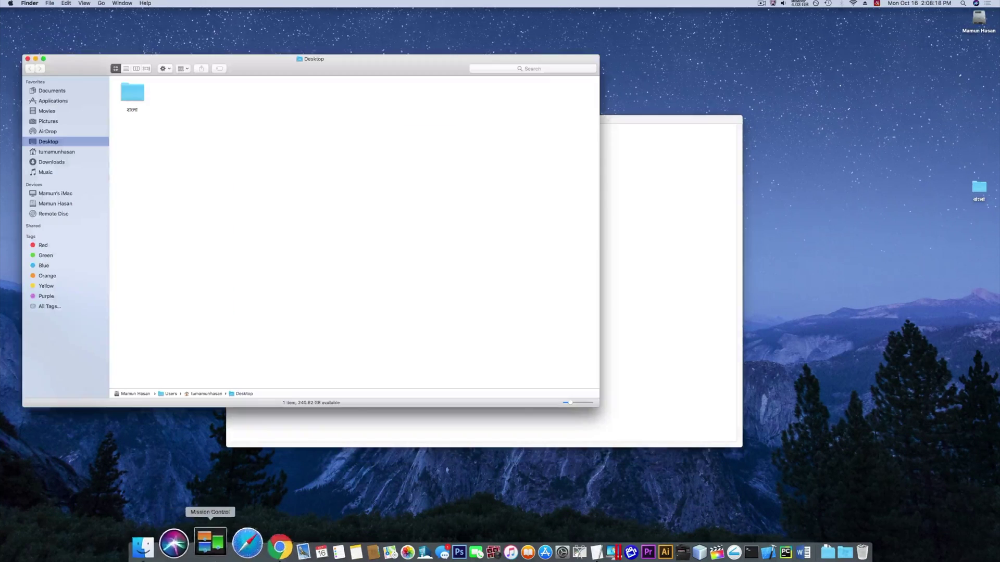
left_click(53, 102)
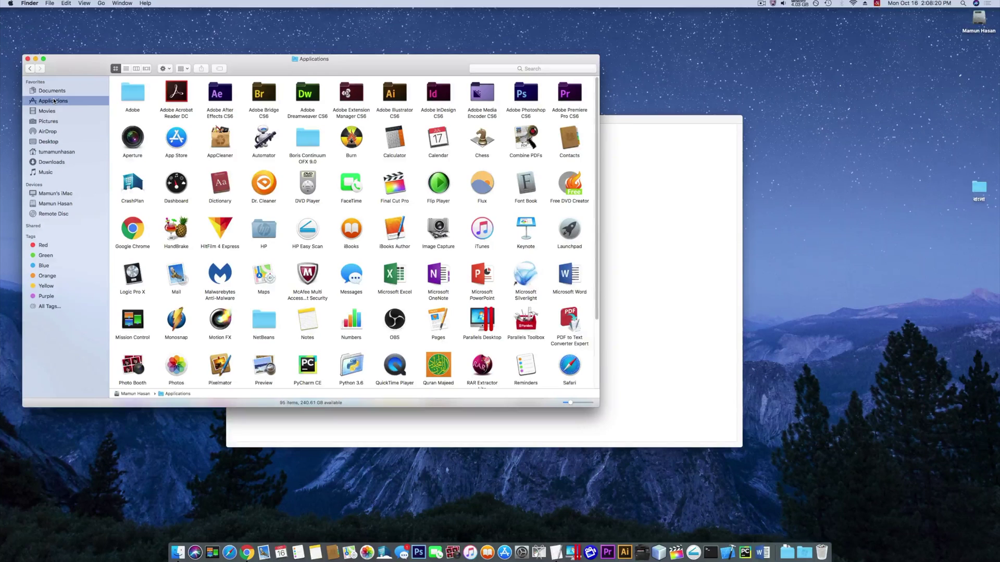
scroll(202, 294, "down", 1)
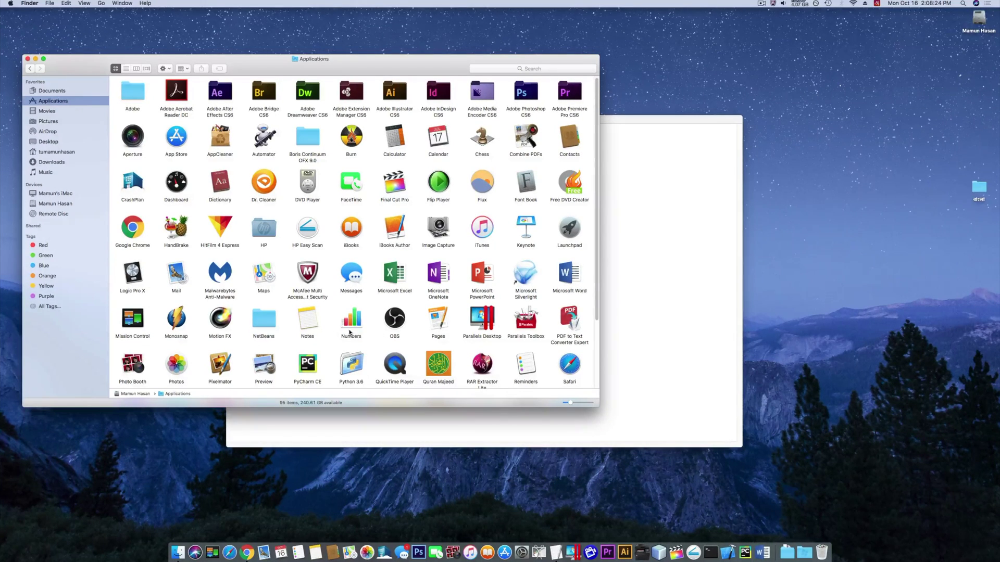
left_click(439, 323)
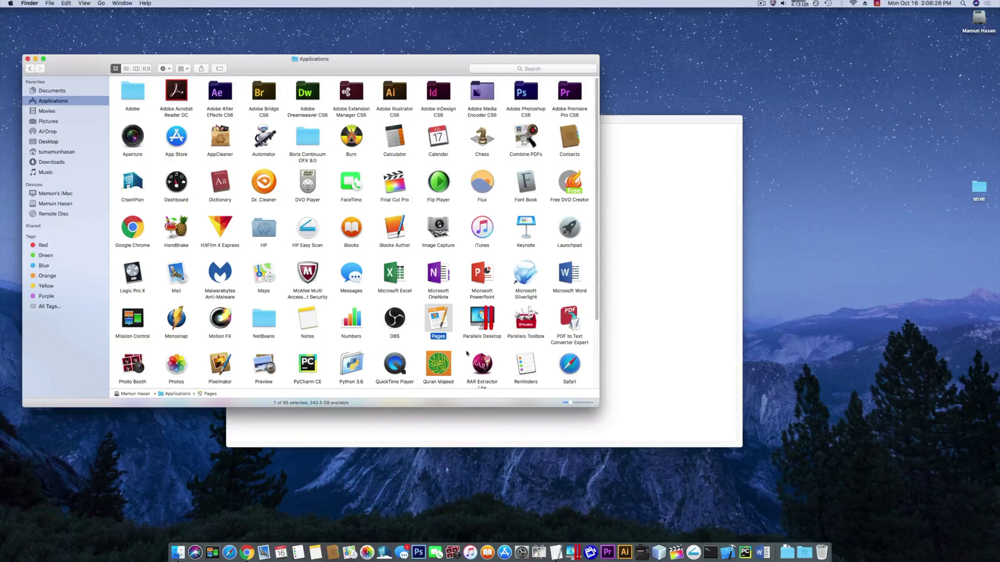
double_click(446, 320)
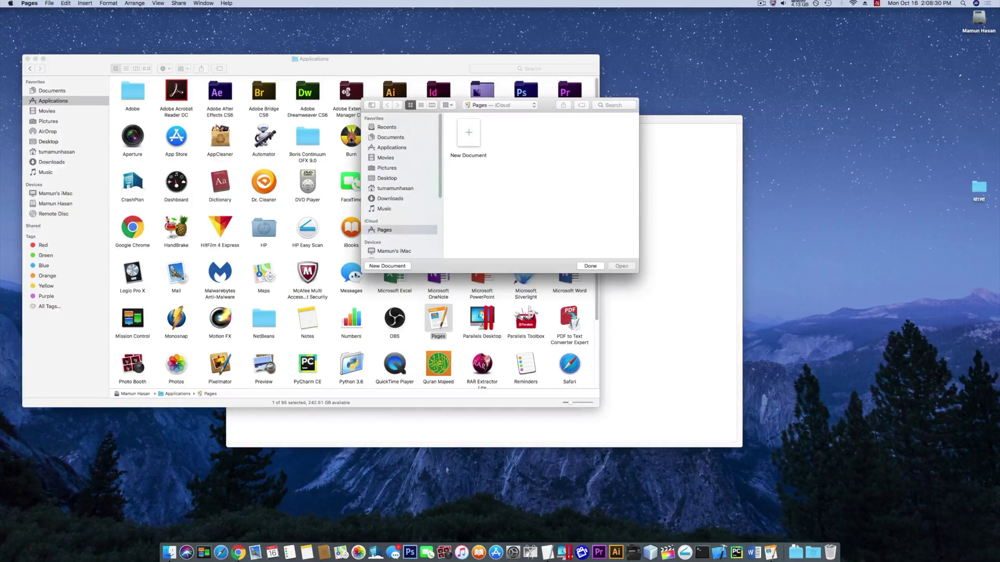
left_click(387, 265)
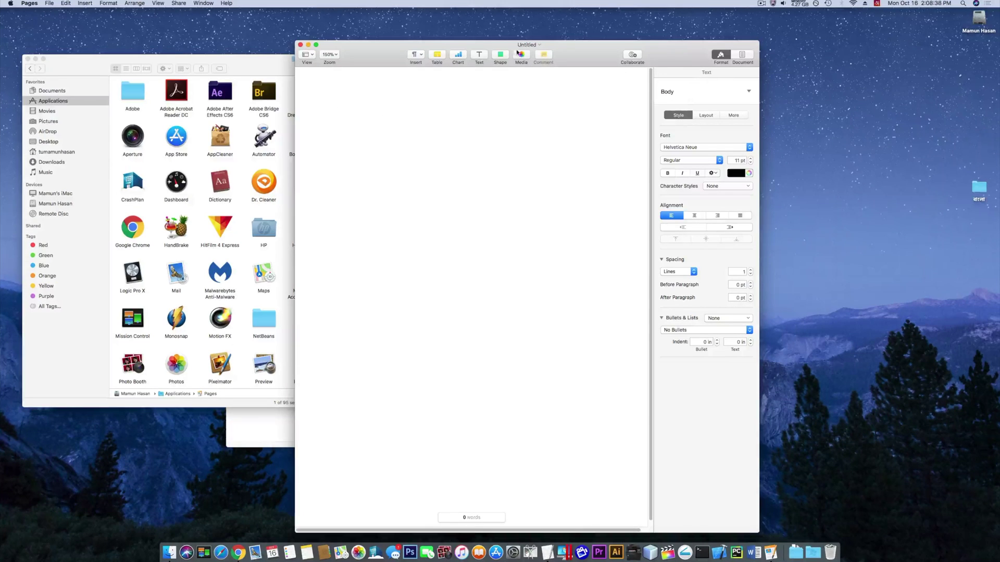
Step: Switch the input source to U.S., try writing "fghhjj" in the Pages document, and erase it
left_click(877, 4)
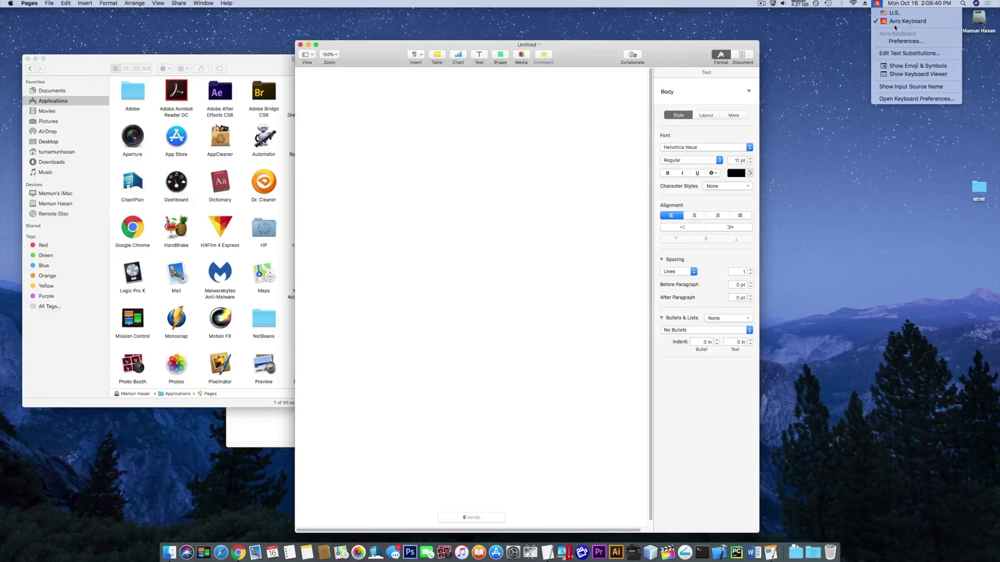
left_click(548, 192)
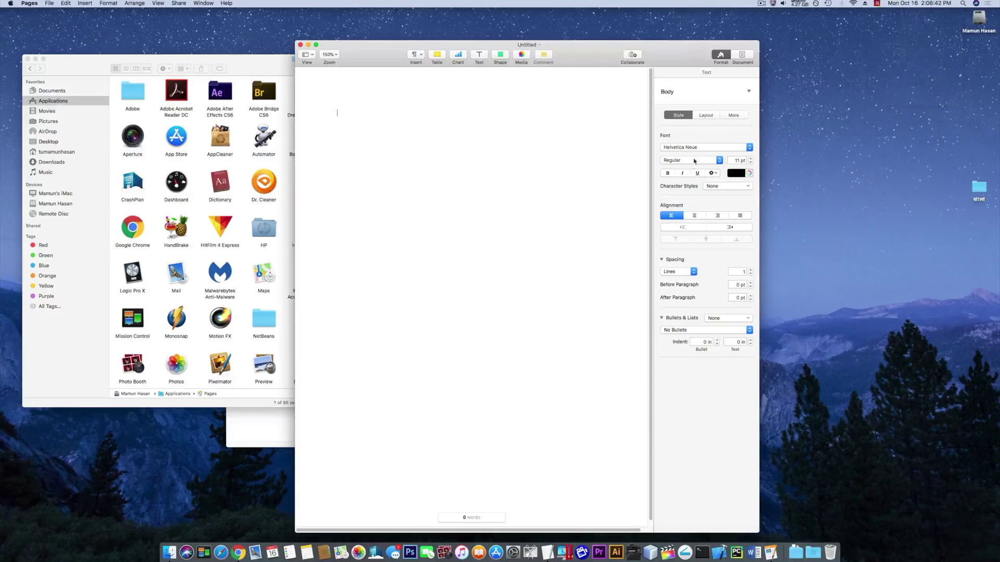
left_click(877, 3)
left_click(881, 15)
type("fghhjj")
key("BackSpace")
key("BackSpace")
key("BackSpace")
key("BackSpace")
key("BackSpace")
key("BackSpace")
Step: Set the input source to Avro Keyboard for writing in the Pages document
left_click(877, 3)
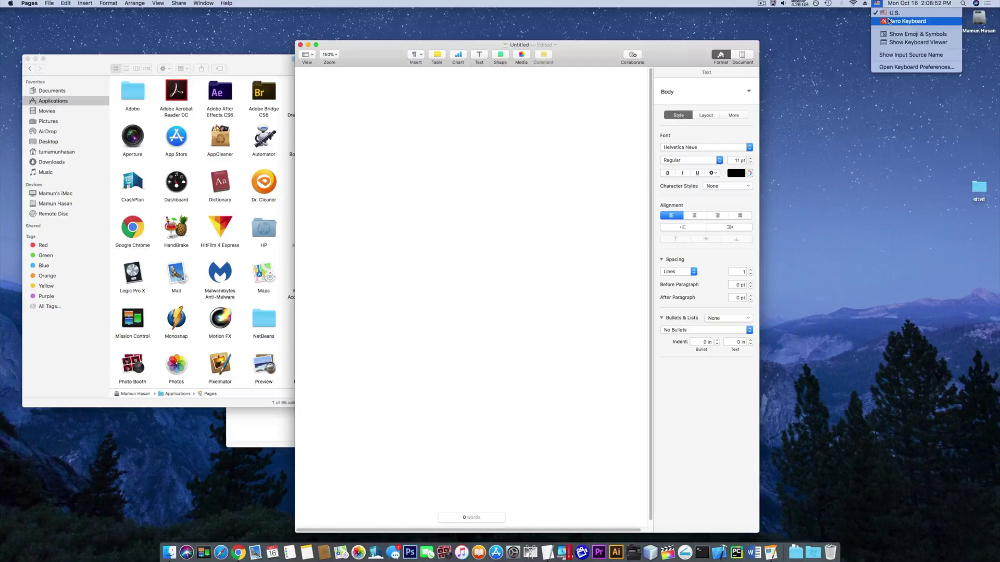
left_click(888, 21)
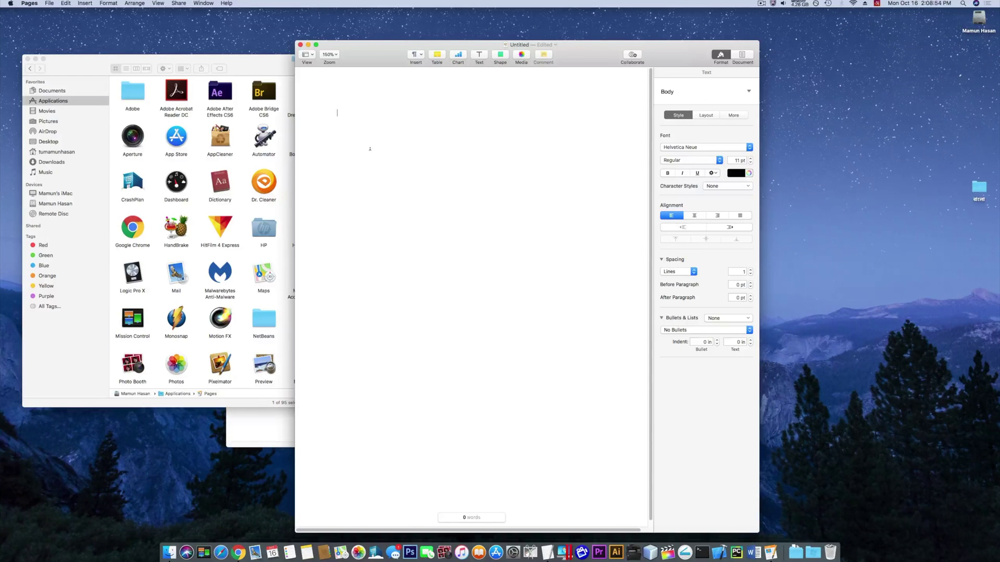